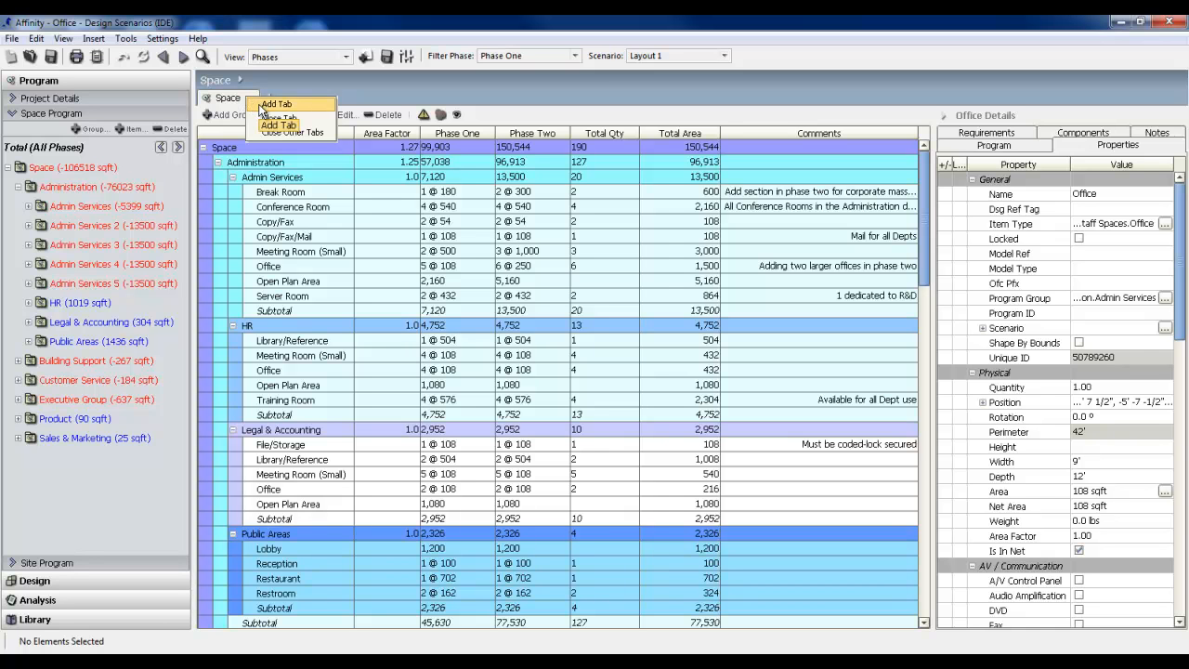
# Add two new tabs, one for the Admin Services group and one for its Conference Room.
pyautogui.click(261, 109)
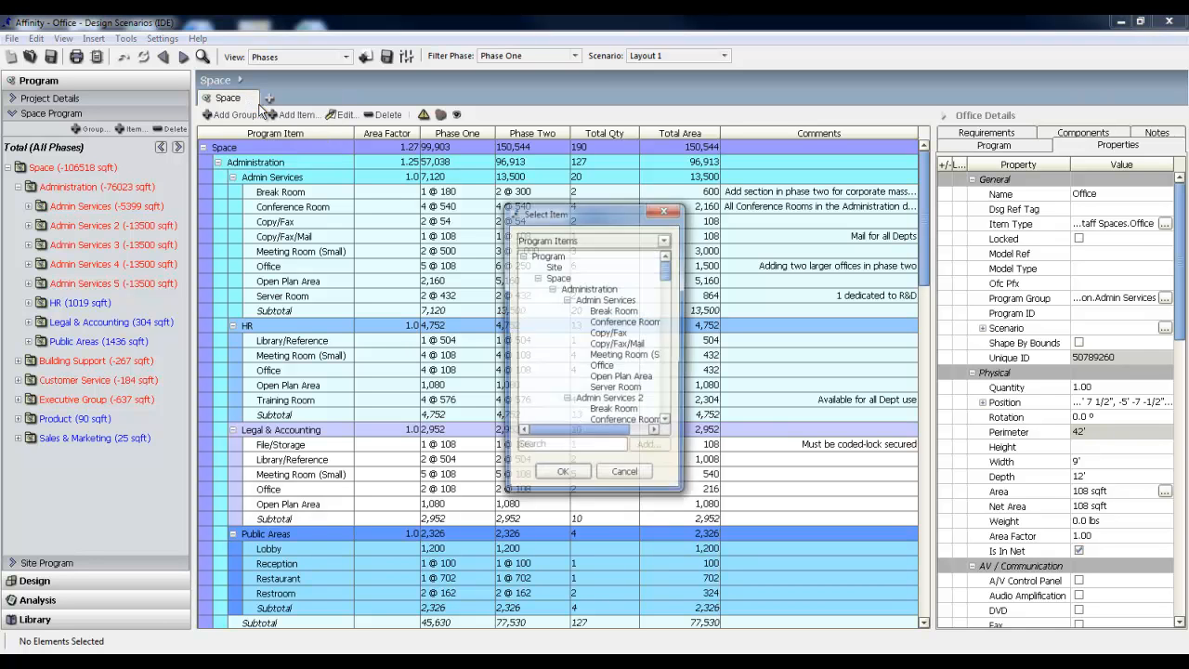
pyautogui.click(595, 302)
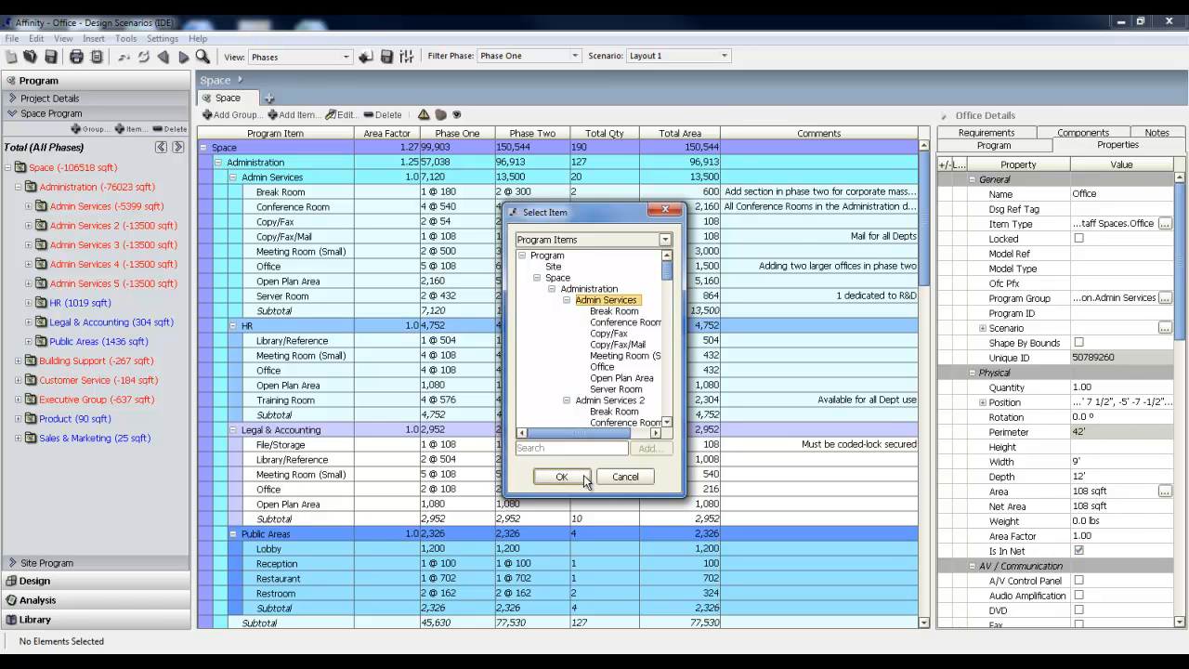
pyautogui.click(562, 475)
pyautogui.click(368, 100)
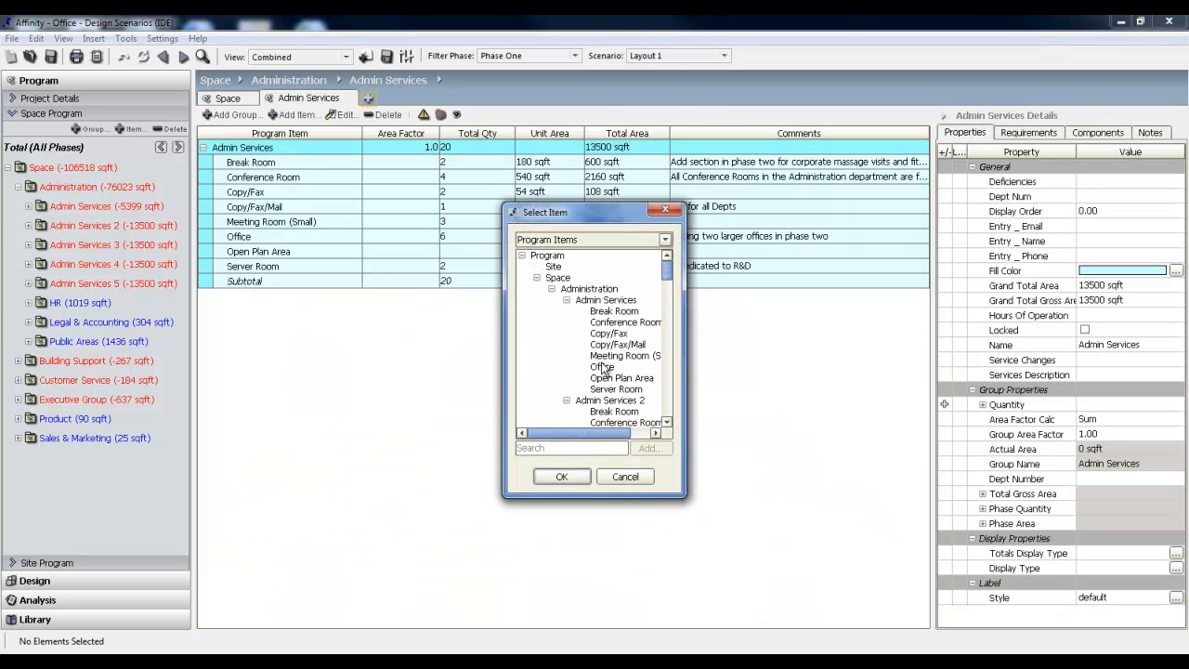
pyautogui.click(624, 322)
pyautogui.click(562, 477)
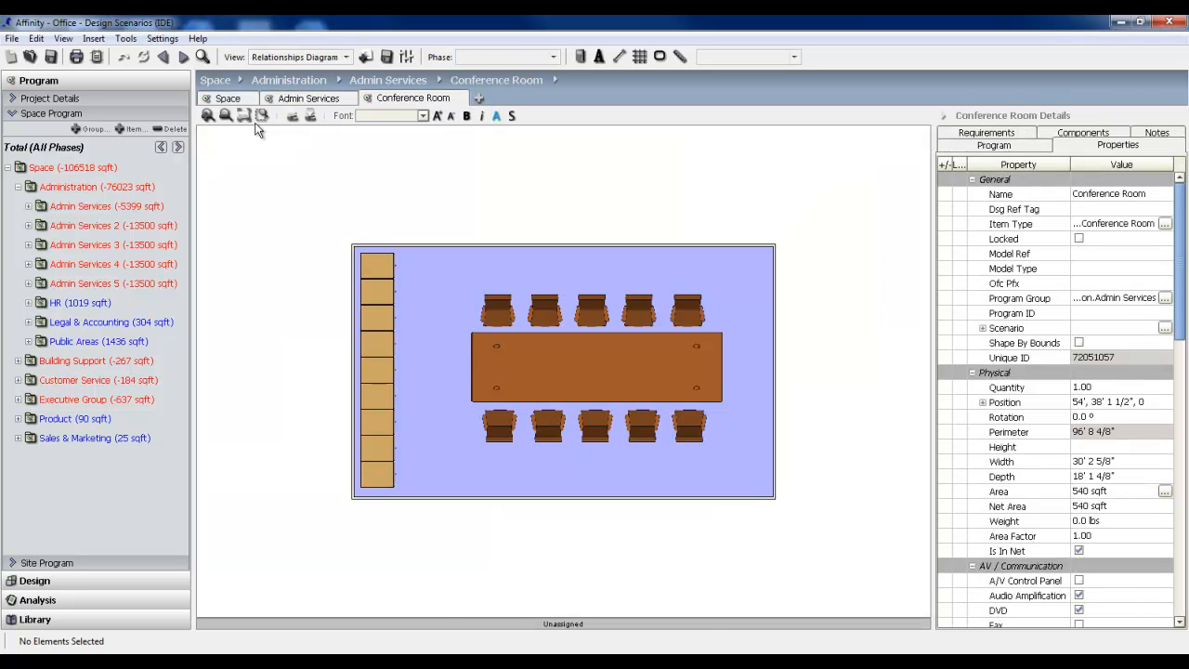
# Return to the Space table and open the HR group in a new tab.
pyautogui.click(238, 99)
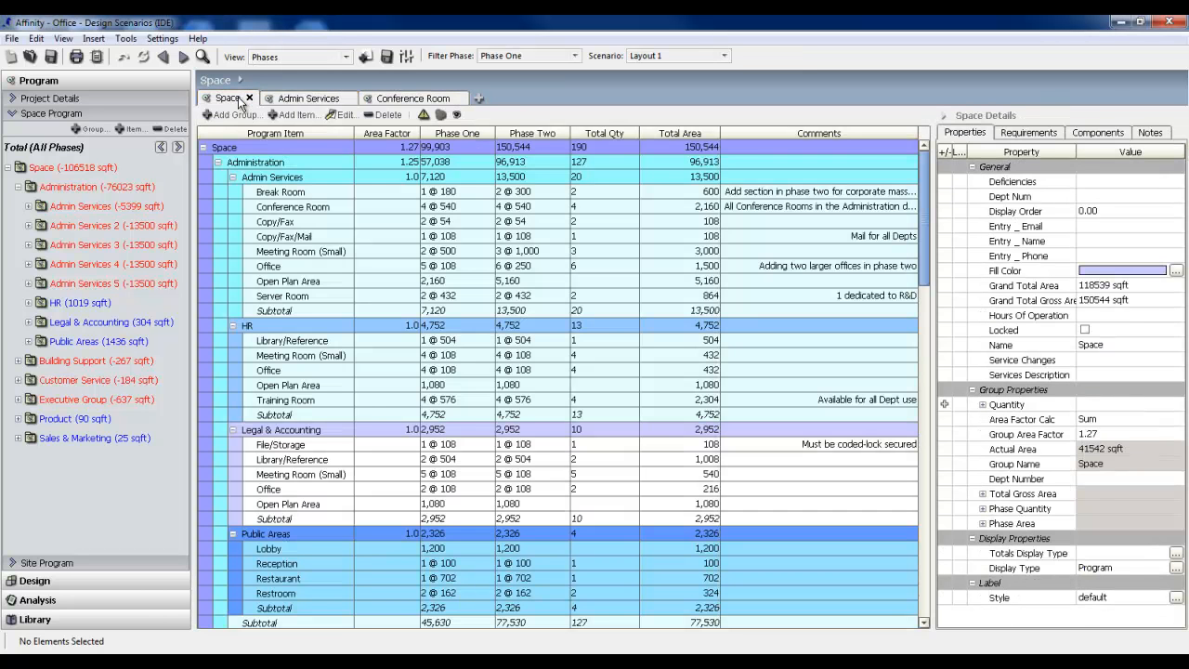
pyautogui.click(284, 326)
pyautogui.rightClick(283, 327)
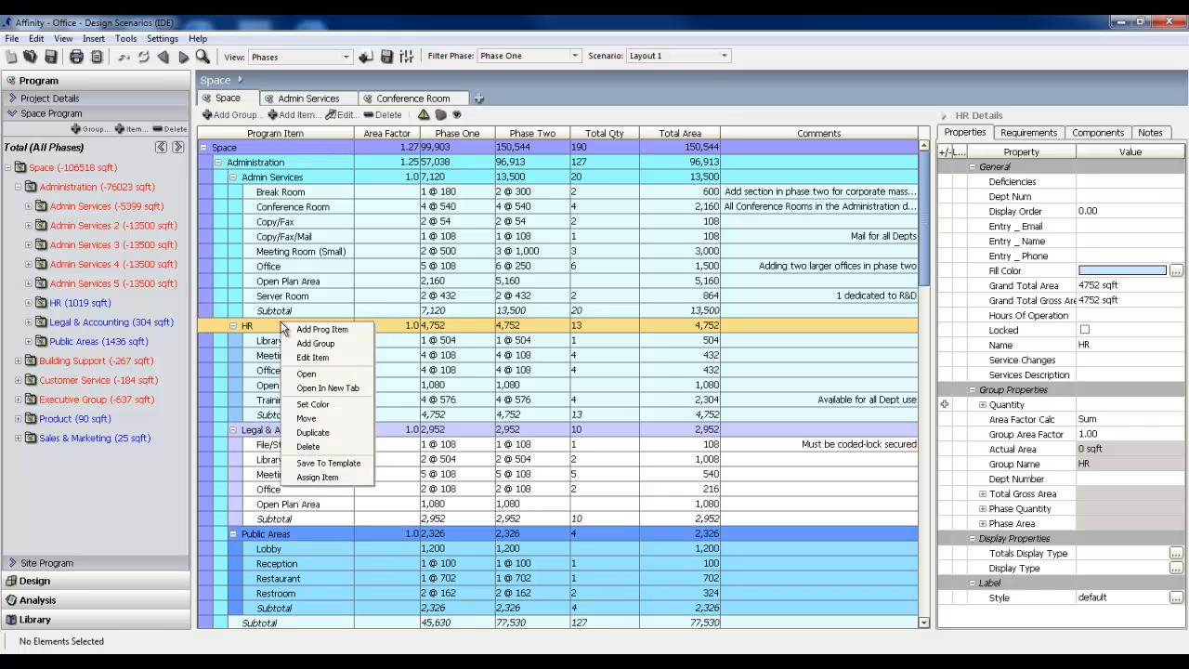
pyautogui.click(331, 388)
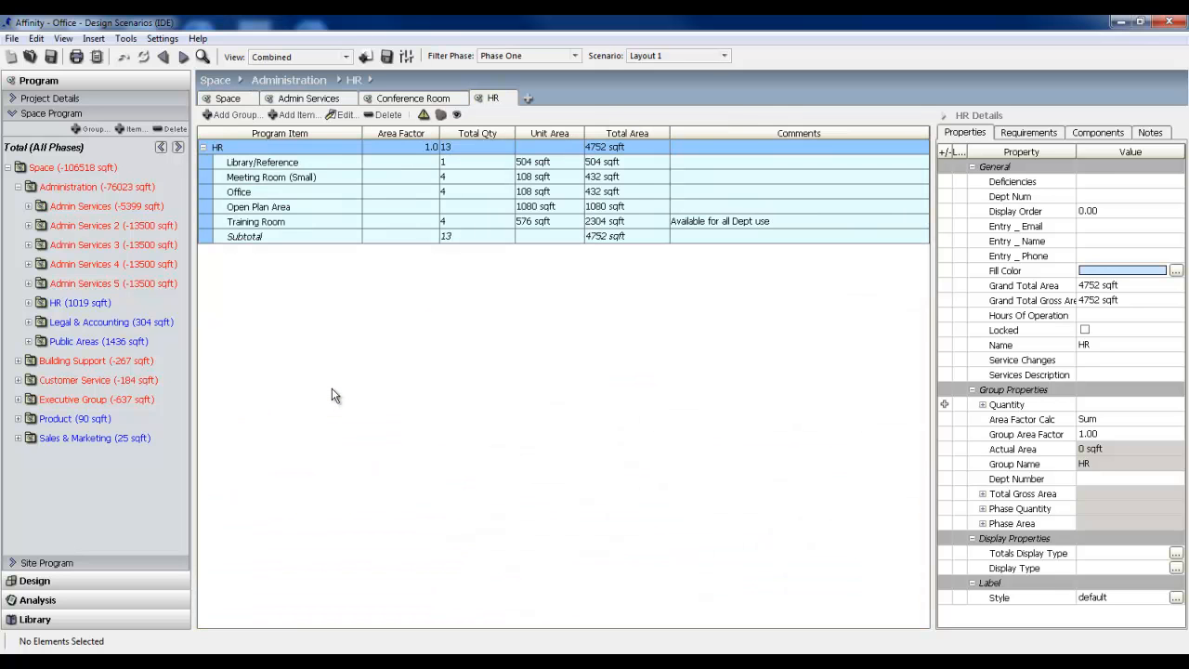
pyautogui.click(292, 192)
pyautogui.rightClick(290, 193)
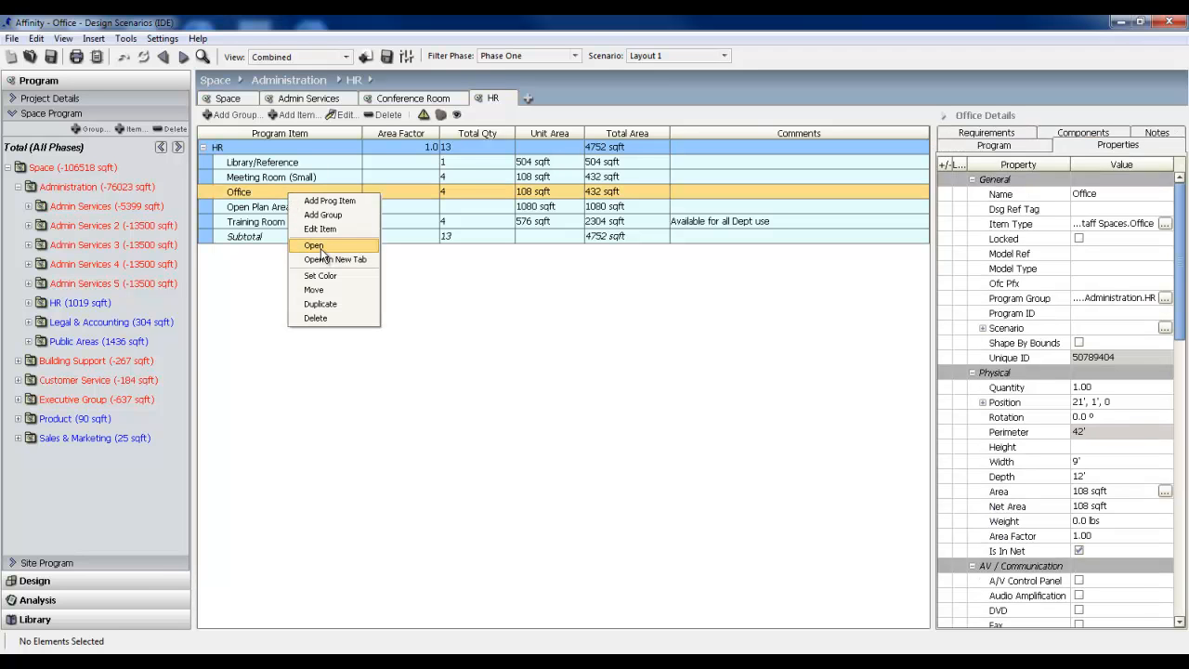
pyautogui.click(431, 281)
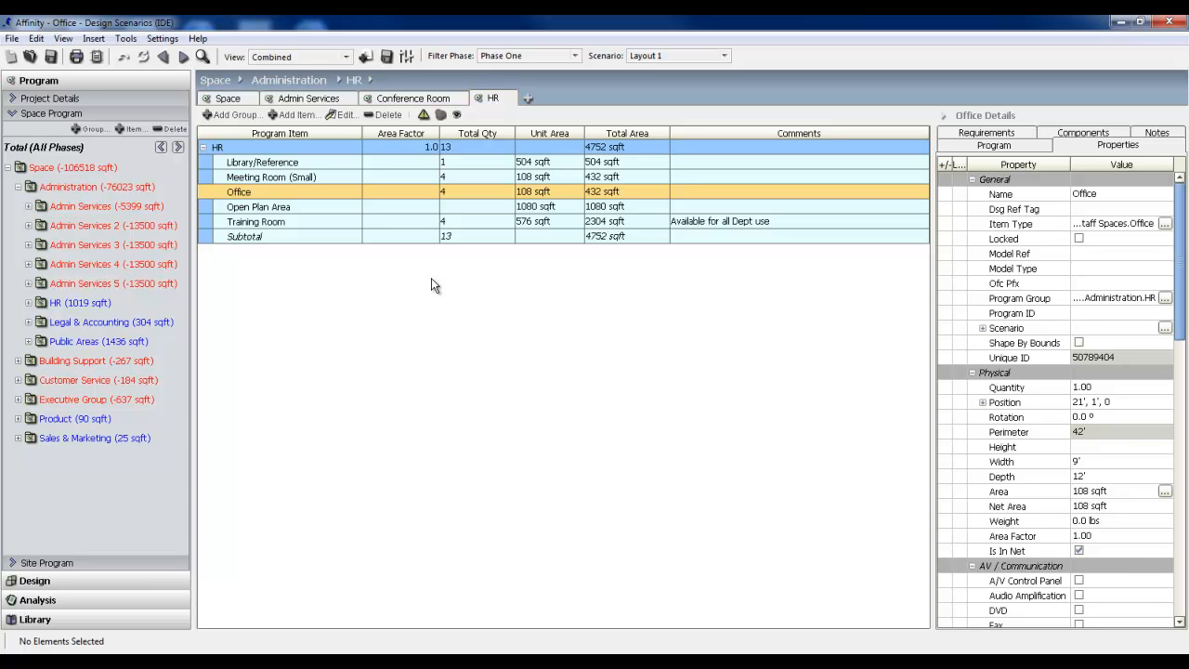
# Open the Legal & Accounting group in its own tab from the space program tree and bring up Admin Services.
pyautogui.click(65, 322)
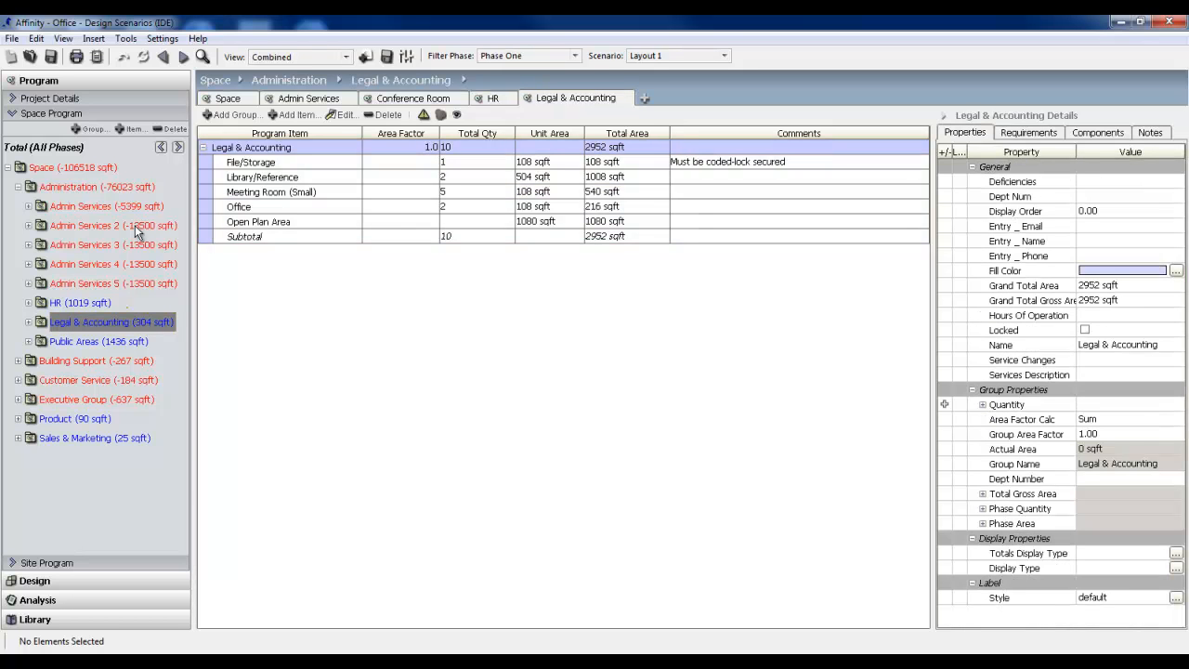
pyautogui.click(83, 206)
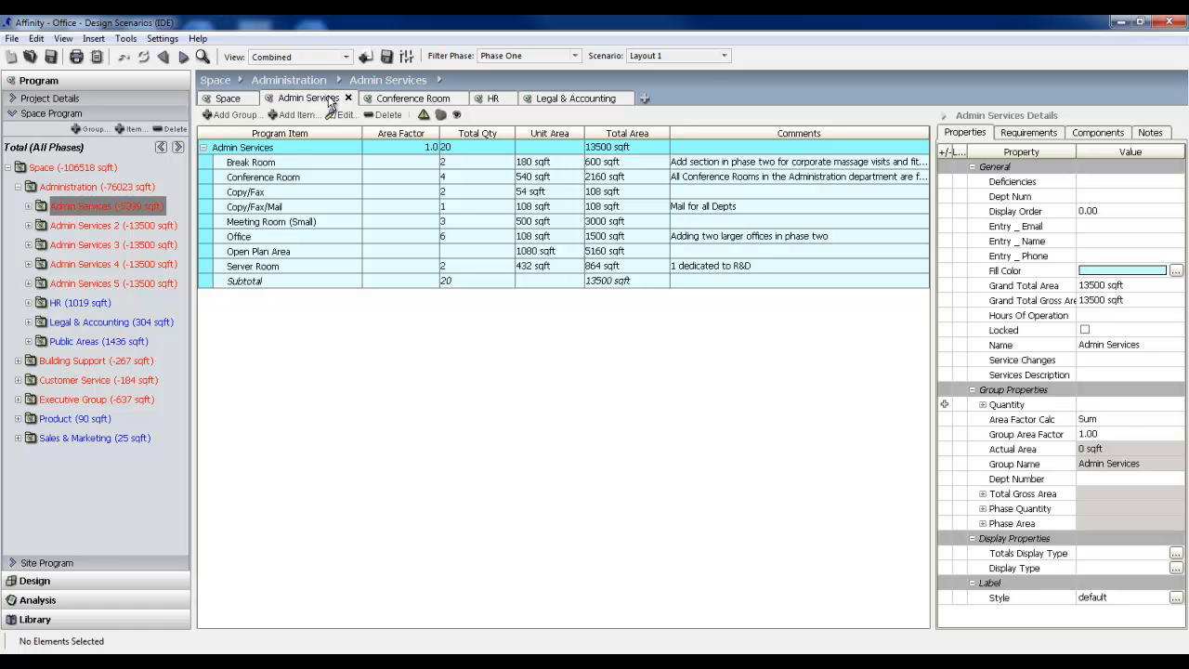
# In the Space table, edit the Meeting Room (Small) item under Admin Services and set its Phase Two quantity to 1.
pyautogui.click(234, 98)
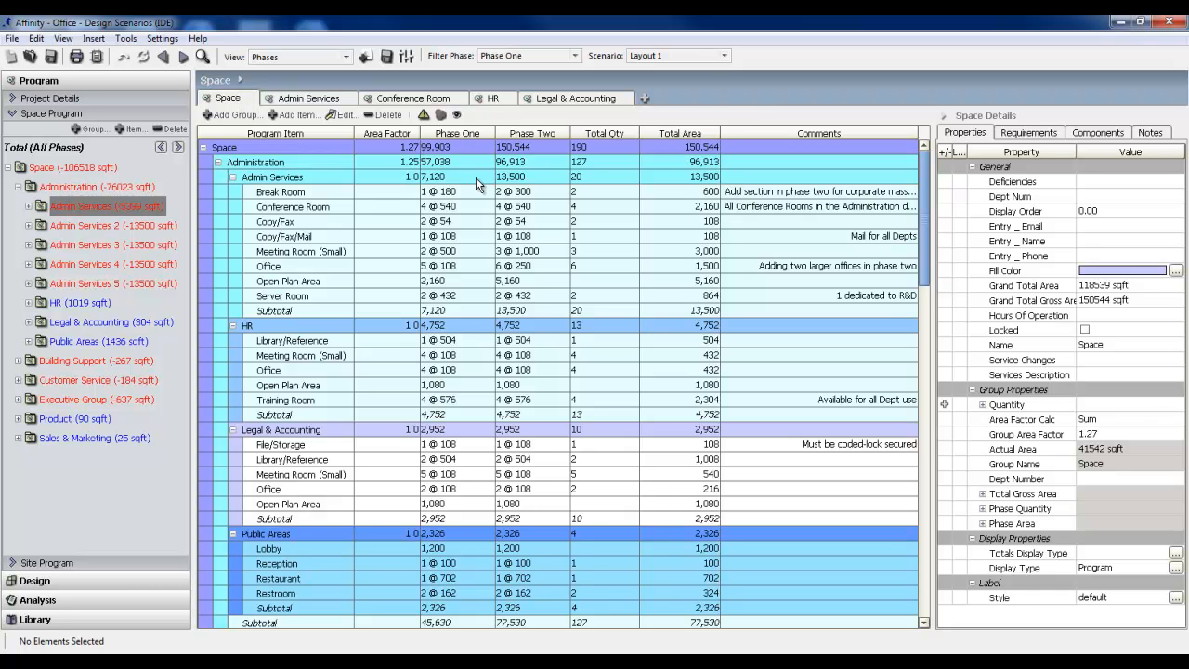
pyautogui.click(476, 250)
pyautogui.click(343, 115)
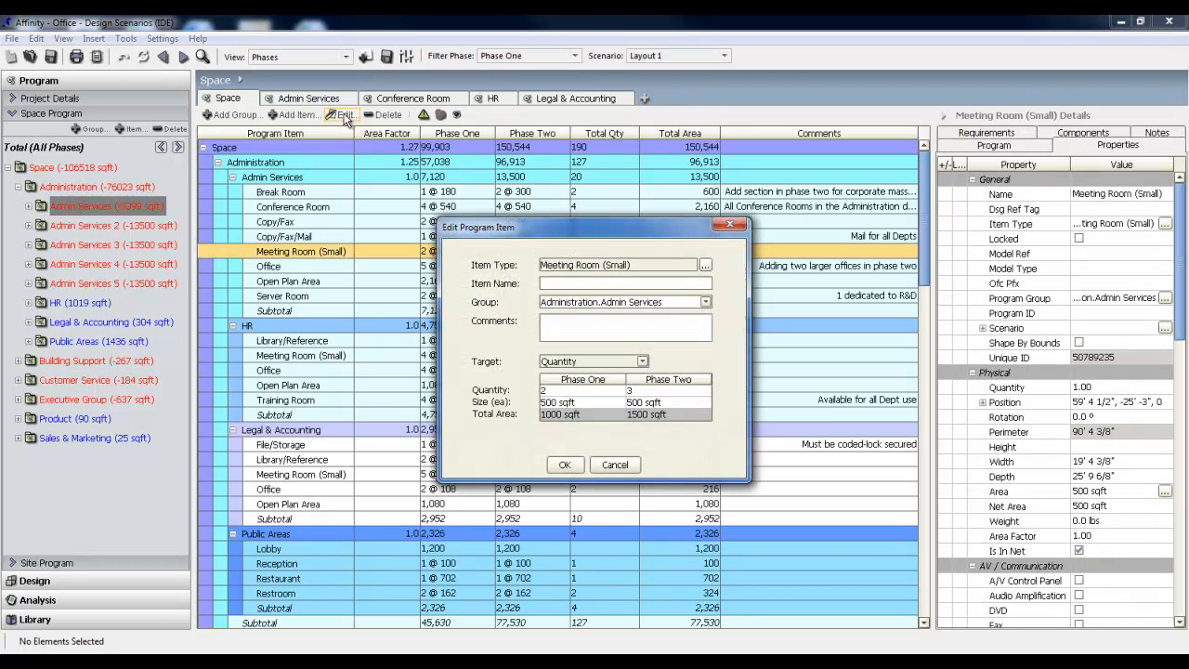
pyautogui.click(637, 391)
pyautogui.press('BackSpace')
pyautogui.write('1')
pyautogui.press('Return')
# Set the meeting room's Phase Two size to 1000 sqft each and apply the item edits.
pyautogui.click(670, 403)
pyautogui.press('BackSpace')
pyautogui.press('BackSpace')
pyautogui.press('BackSpace')
pyautogui.press('BackSpace')
pyautogui.press('BackSpace')
pyautogui.press('BackSpace')
pyautogui.press('BackSpace')
pyautogui.press('BackSpace')
pyautogui.write('1000')
pyautogui.press('Return')
pyautogui.click(571, 474)
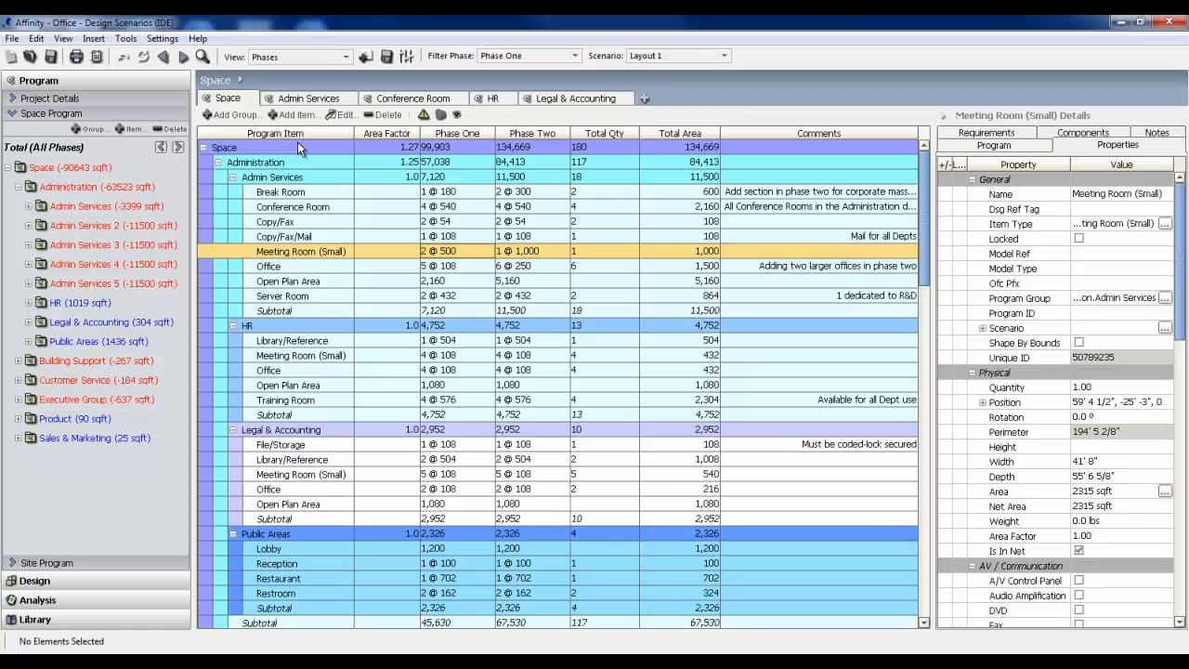
# Turn on Show Quantities Subtotal in the space program view settings.
pyautogui.click(406, 55)
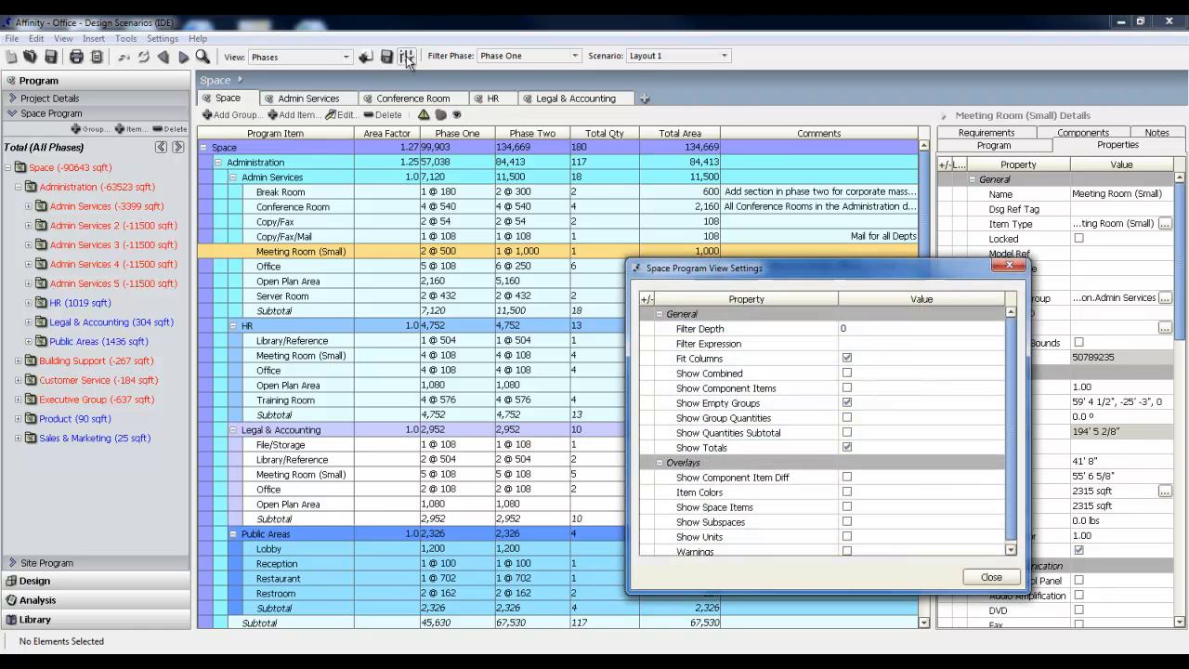
pyautogui.click(847, 433)
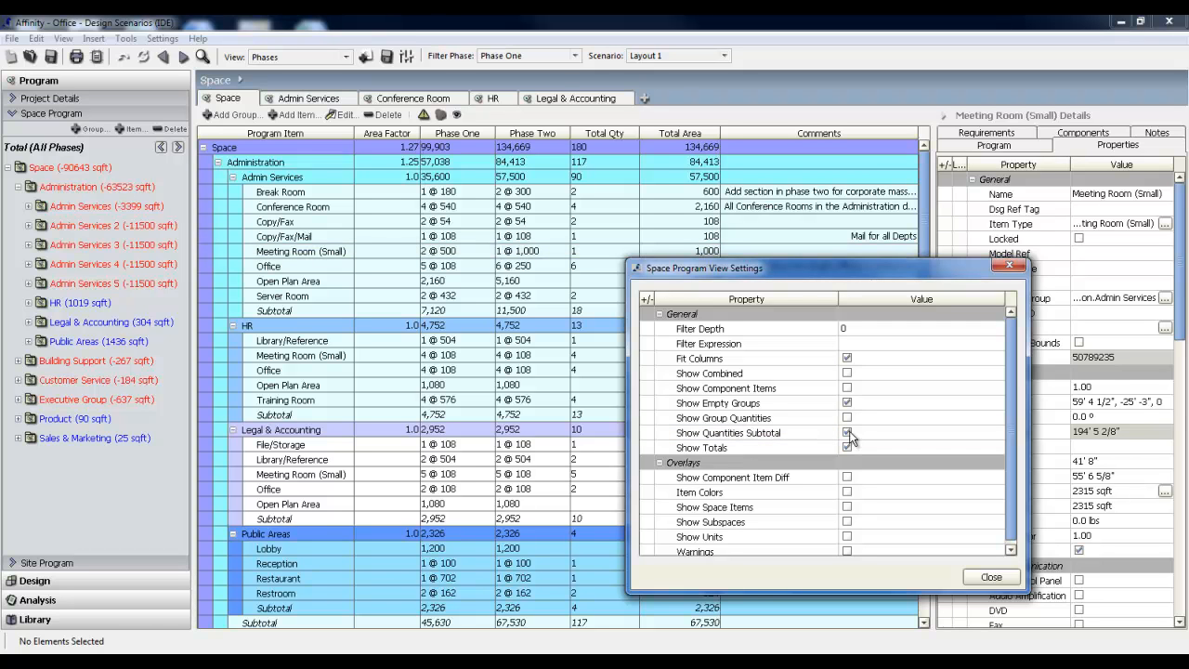
pyautogui.click(989, 577)
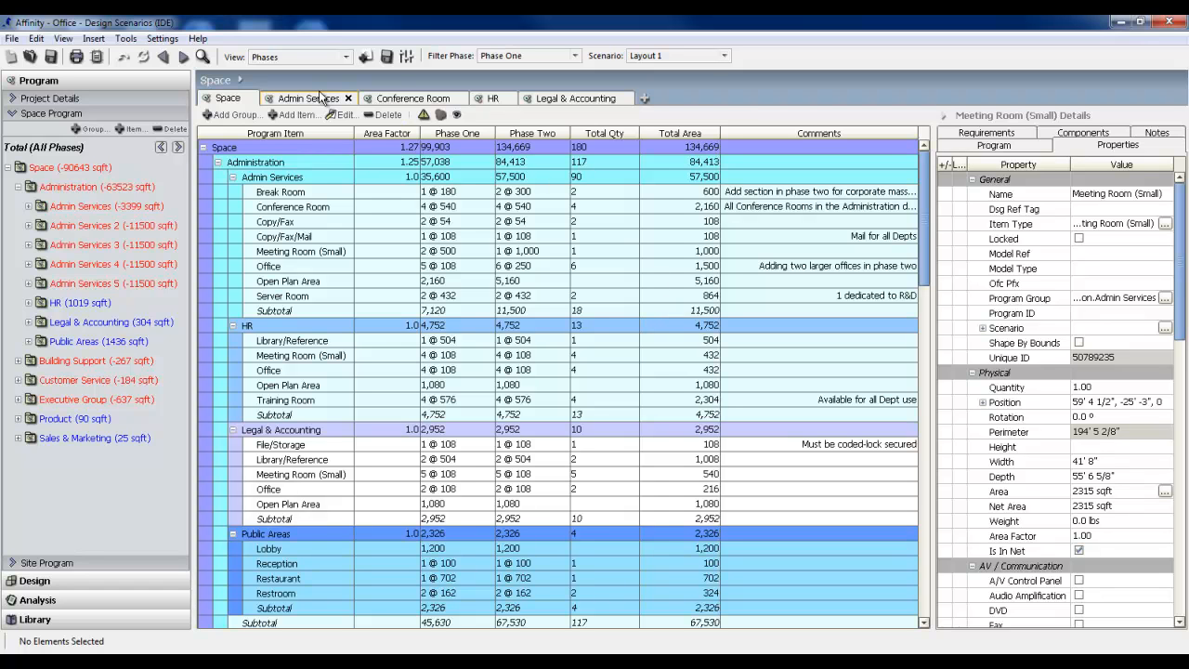
# Turn off Show Quantities Subtotal and turn on Show Group Quantities in the space program view settings.
pyautogui.click(405, 57)
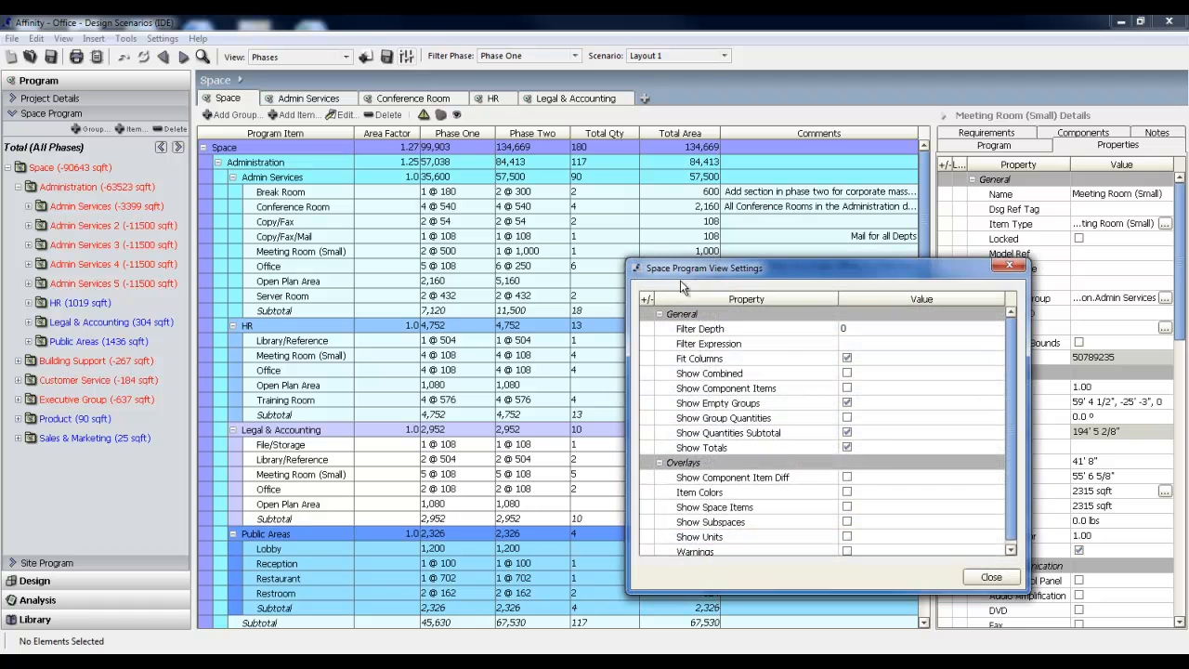
pyautogui.click(847, 417)
pyautogui.click(846, 433)
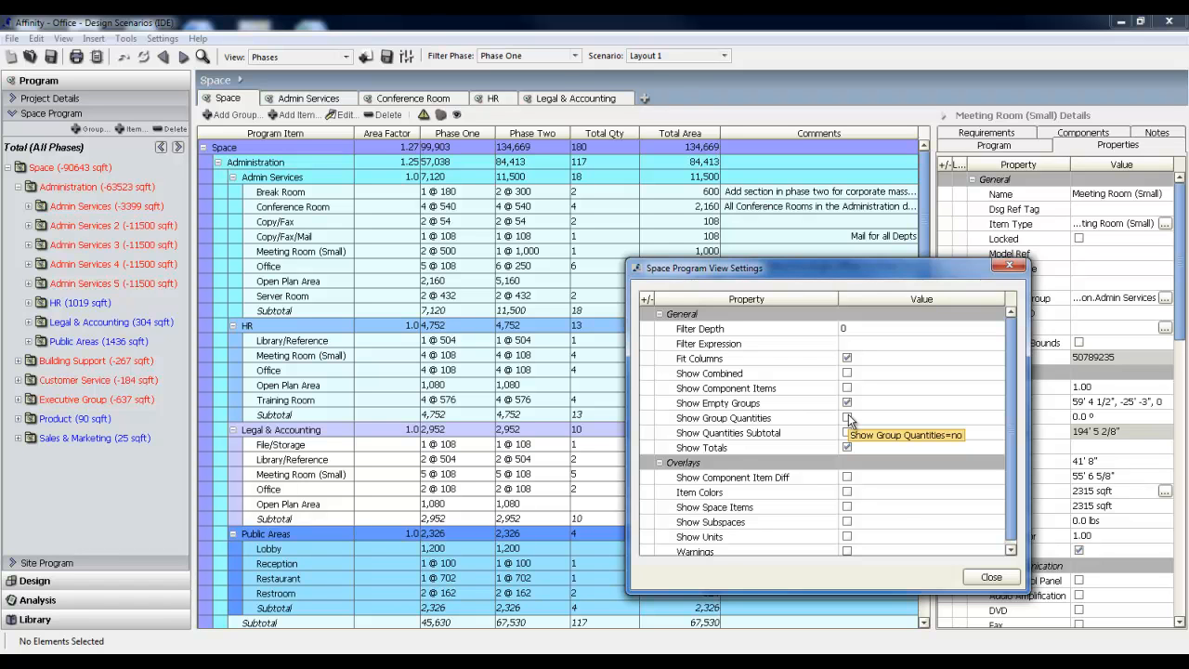
pyautogui.click(846, 417)
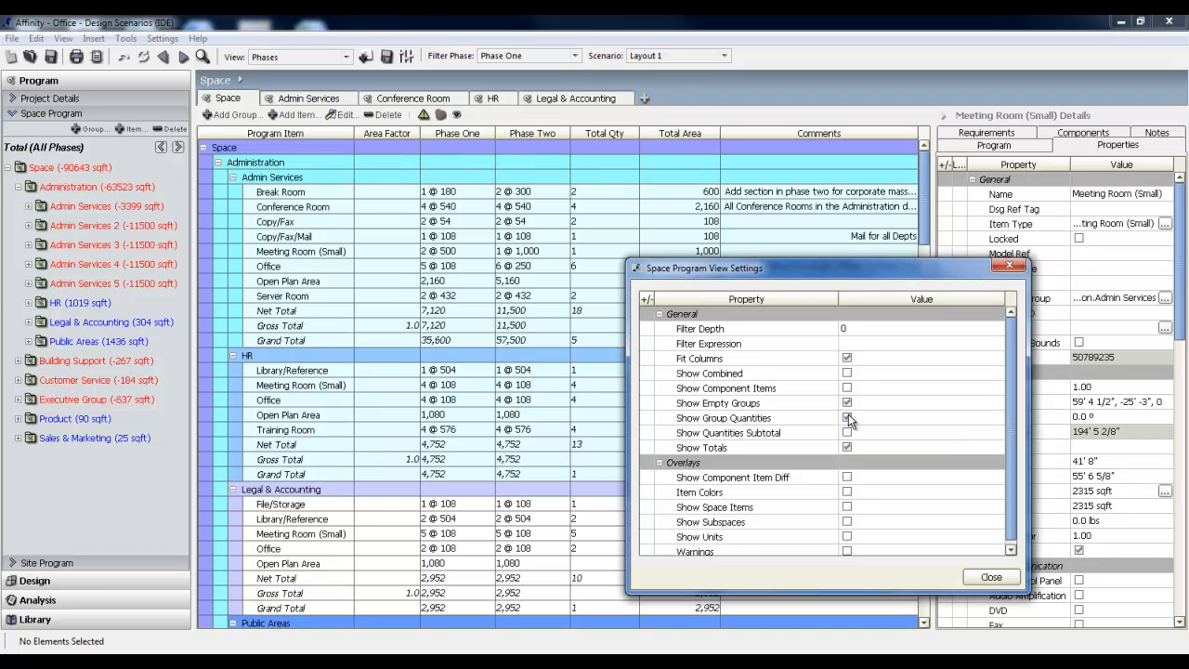
pyautogui.click(991, 576)
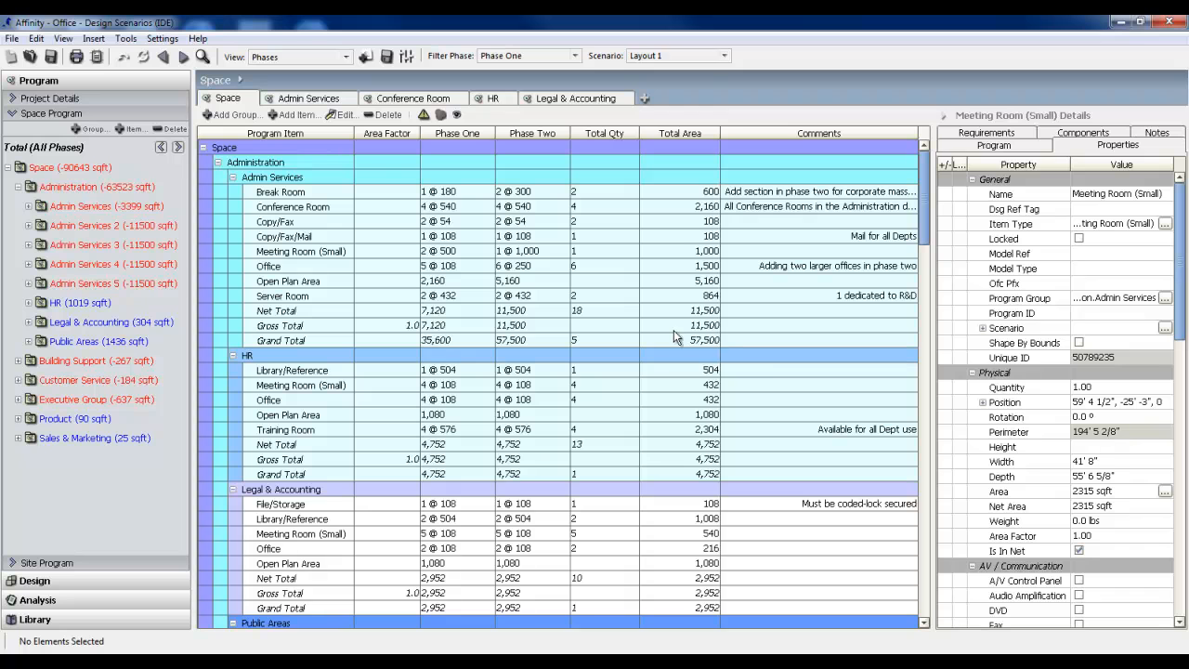
# Check the Admin Services grand total quantity and the contents of the Admin Services 5 group.
pyautogui.click(590, 341)
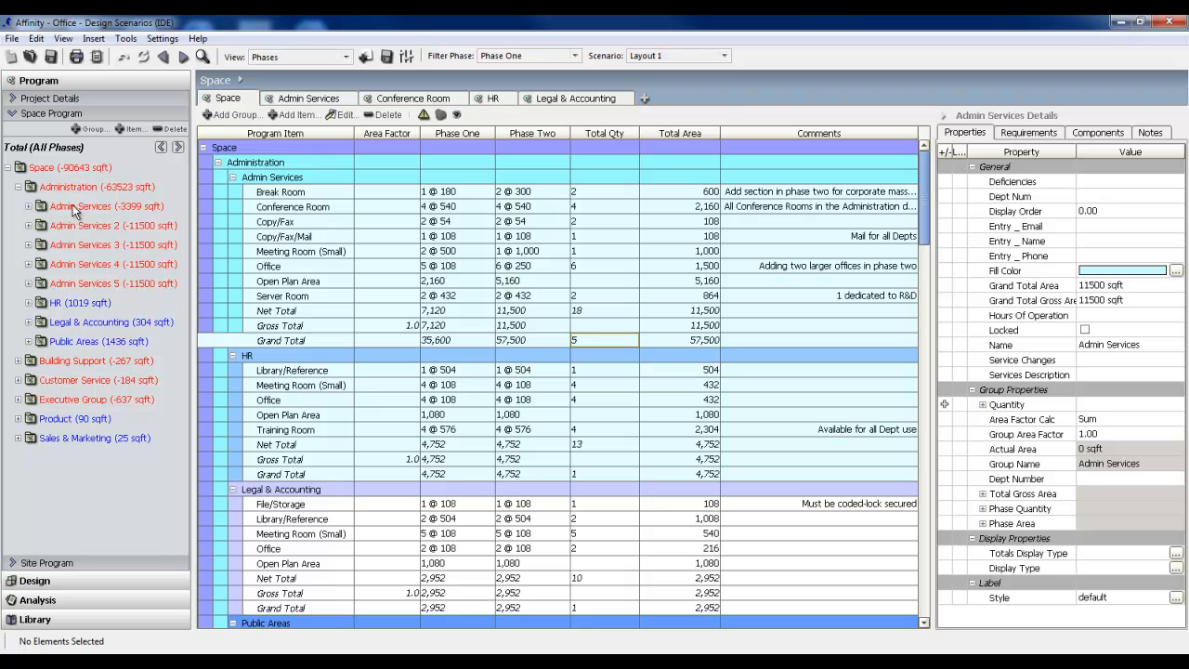
pyautogui.click(29, 283)
pyautogui.click(28, 283)
# Examine the list of selectable columns and the header options of the Program Item column.
pyautogui.rightClick(325, 137)
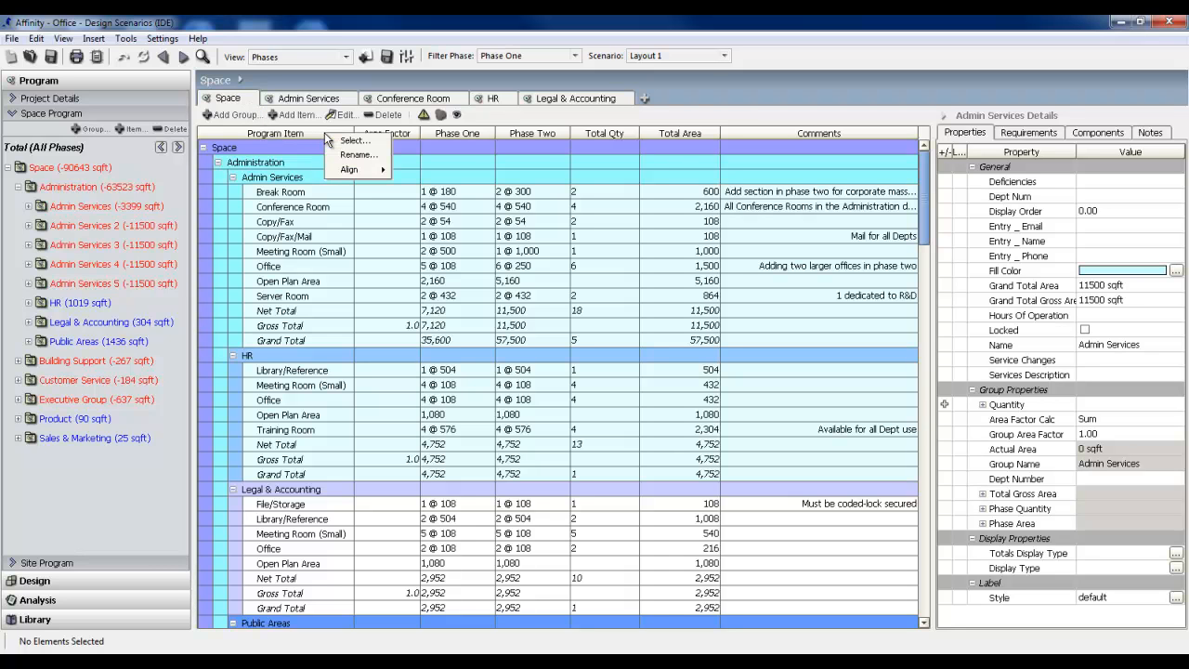
pyautogui.click(379, 141)
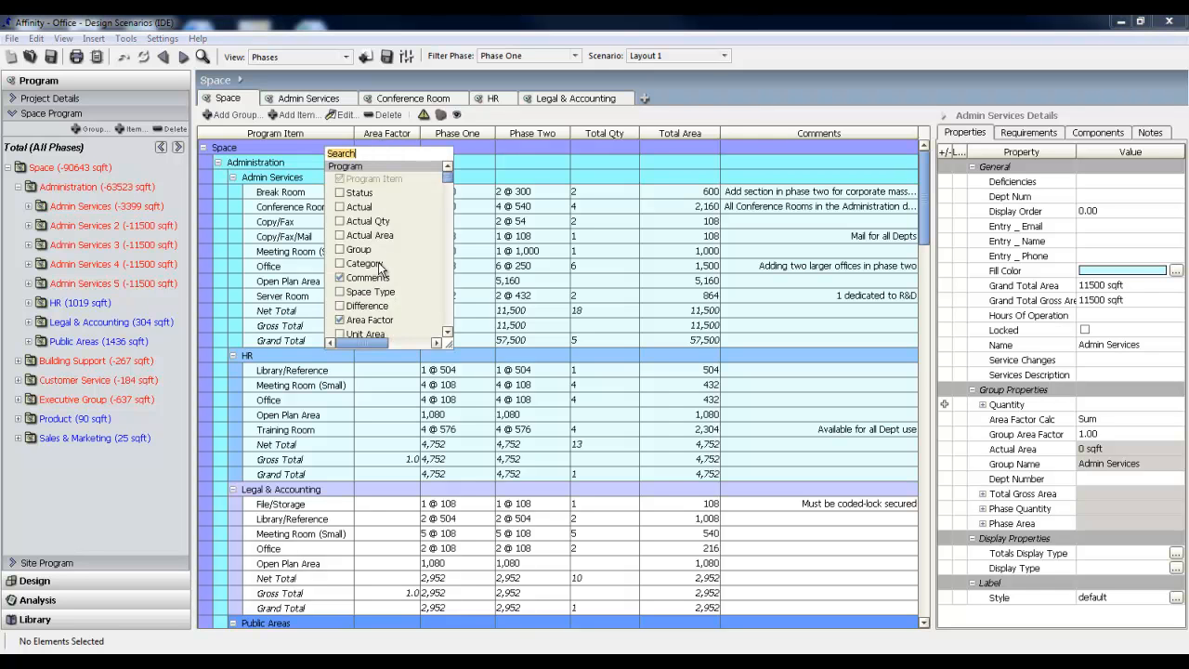
pyautogui.click(320, 132)
pyautogui.rightClick(321, 132)
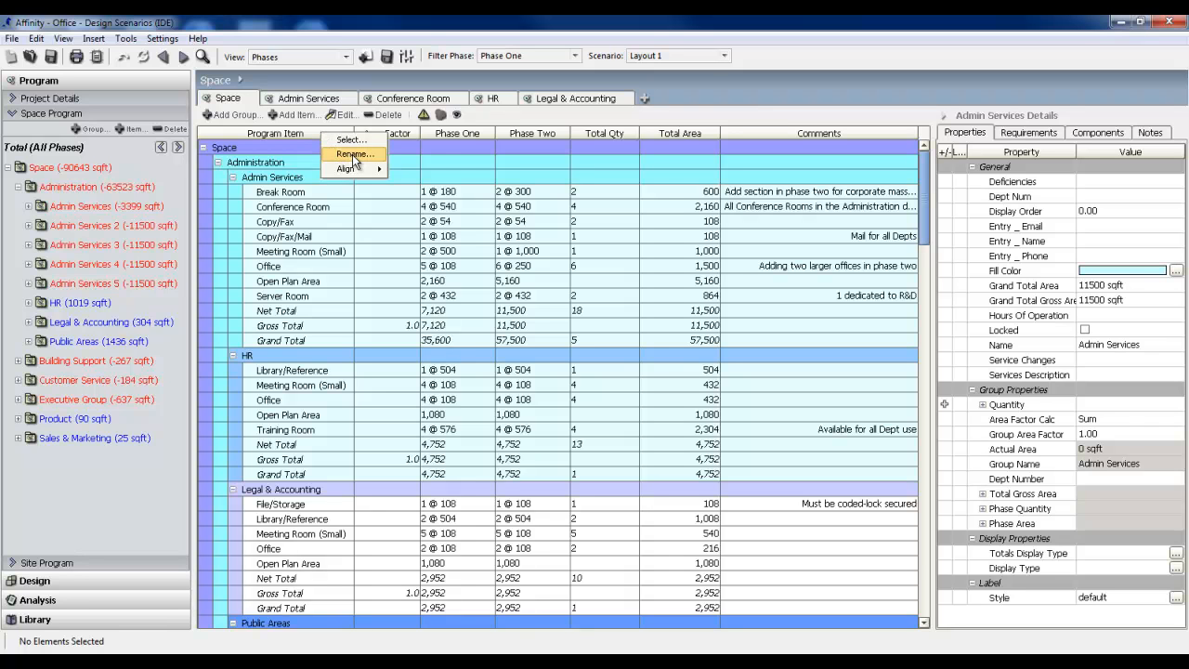
pyautogui.moveTo(365, 172)
# Center-align the Area Factor and Total Qty columns of the Space table.
pyautogui.rightClick(399, 132)
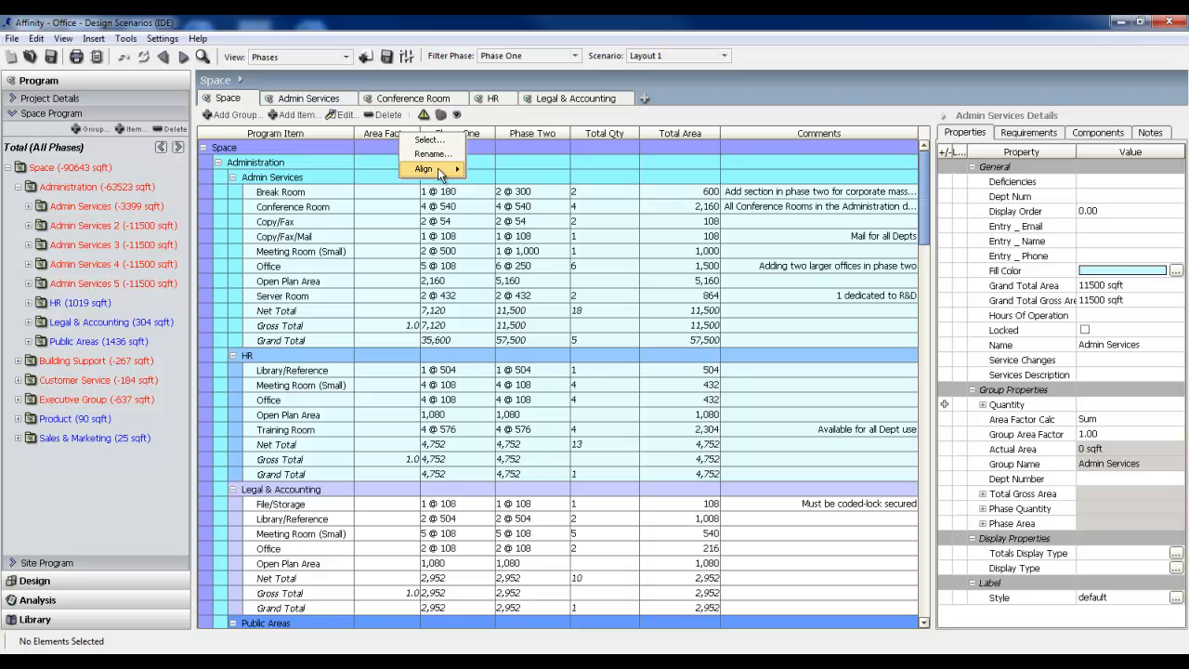
pyautogui.moveTo(434, 169)
pyautogui.click(482, 184)
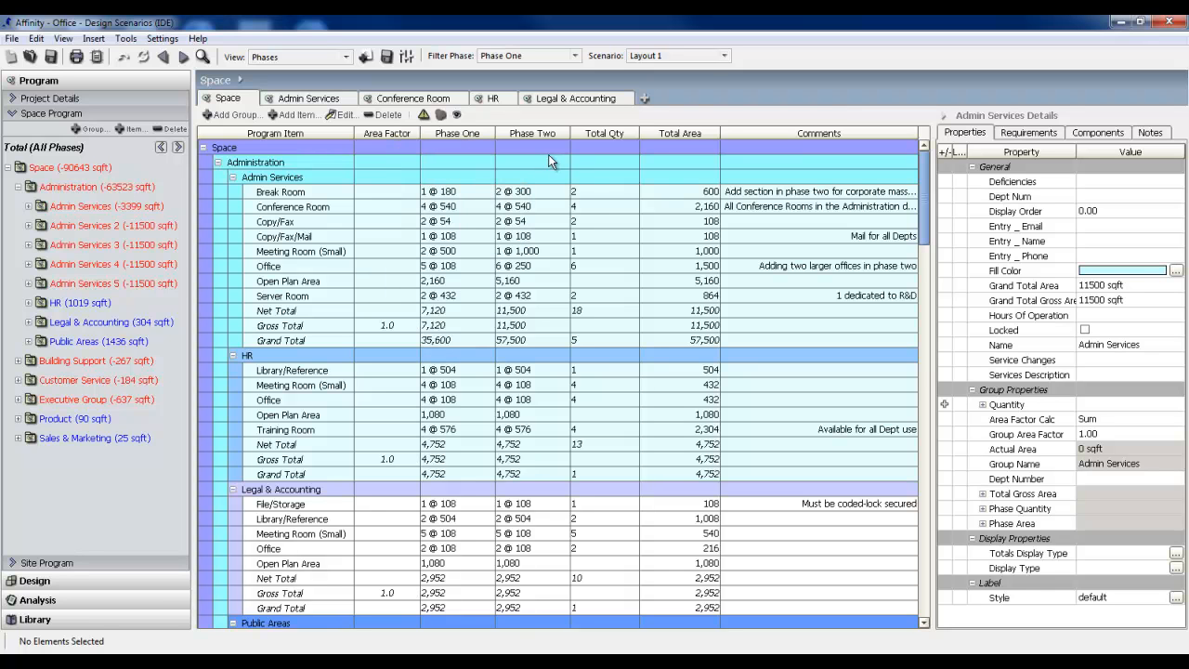
pyautogui.rightClick(599, 142)
pyautogui.moveTo(624, 172)
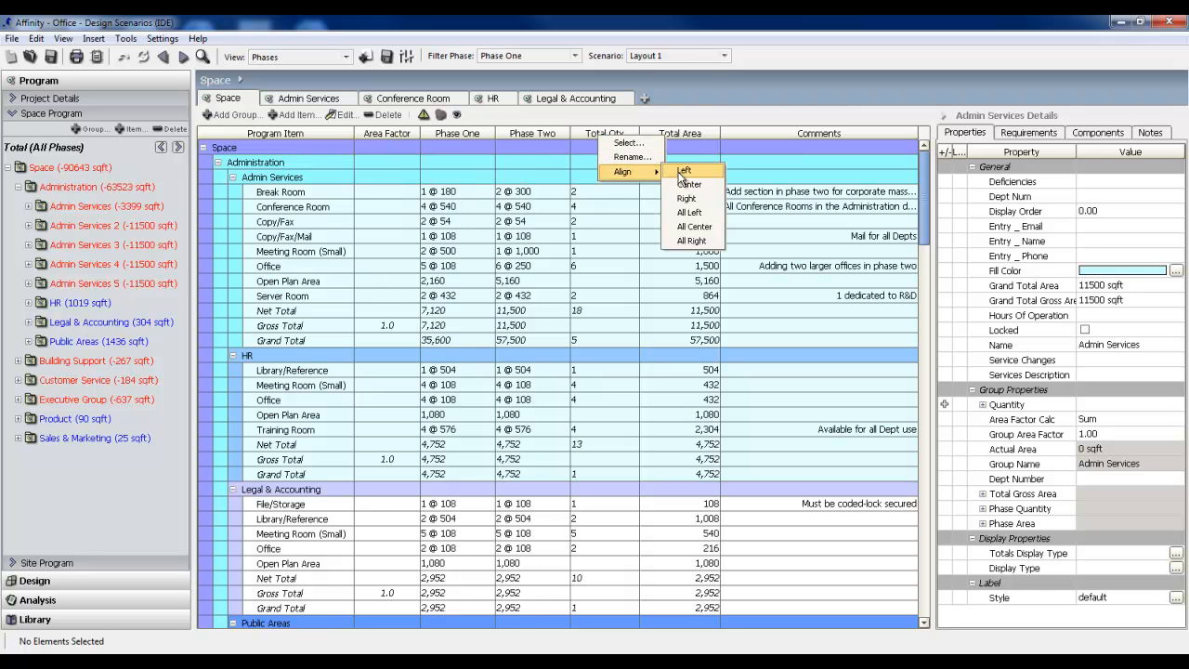
pyautogui.click(688, 186)
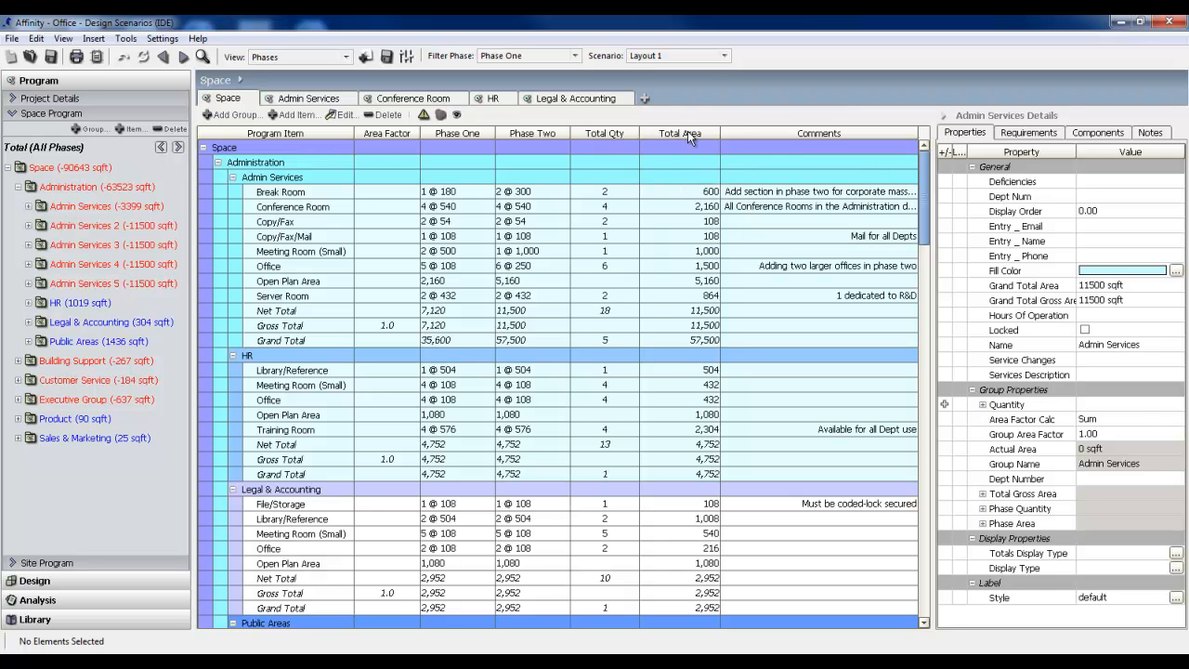
# Left-align the Comments column and center-align the Total Area column.
pyautogui.rightClick(737, 133)
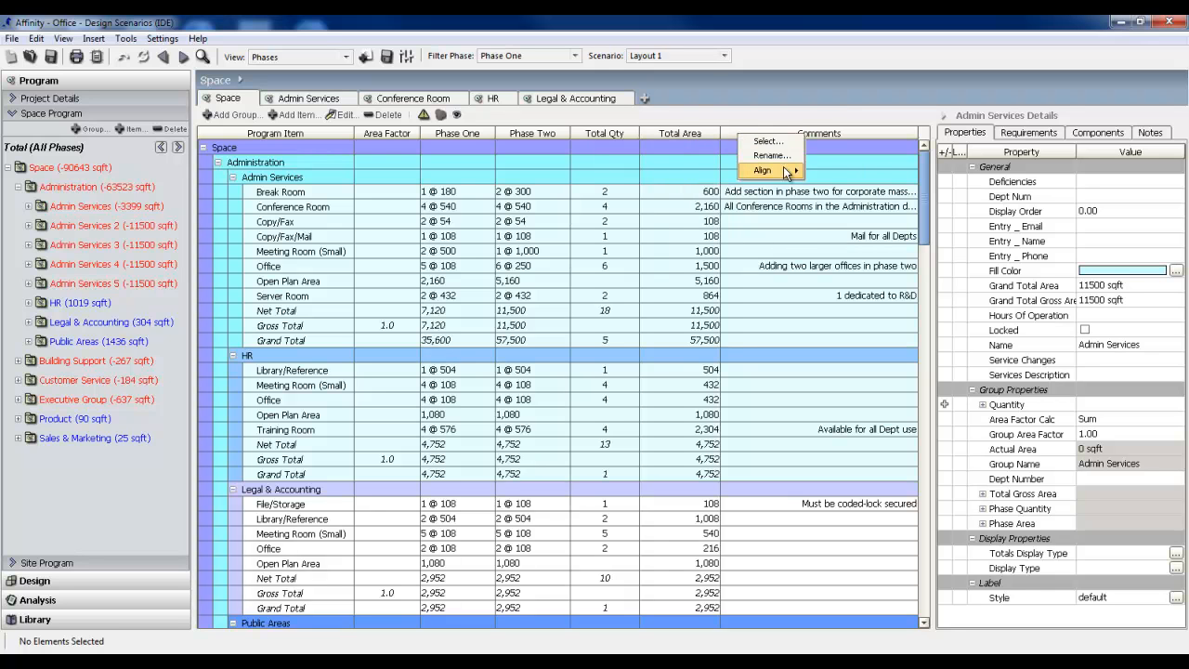
pyautogui.moveTo(783, 169)
pyautogui.click(843, 183)
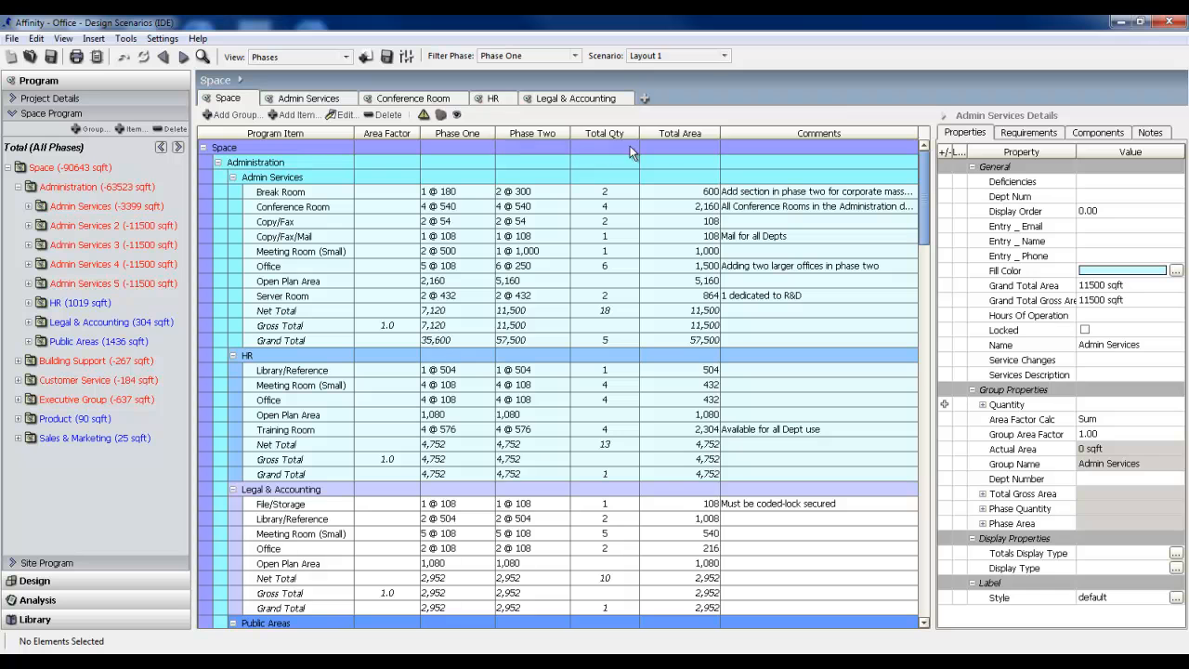
pyautogui.rightClick(664, 133)
pyautogui.moveTo(699, 168)
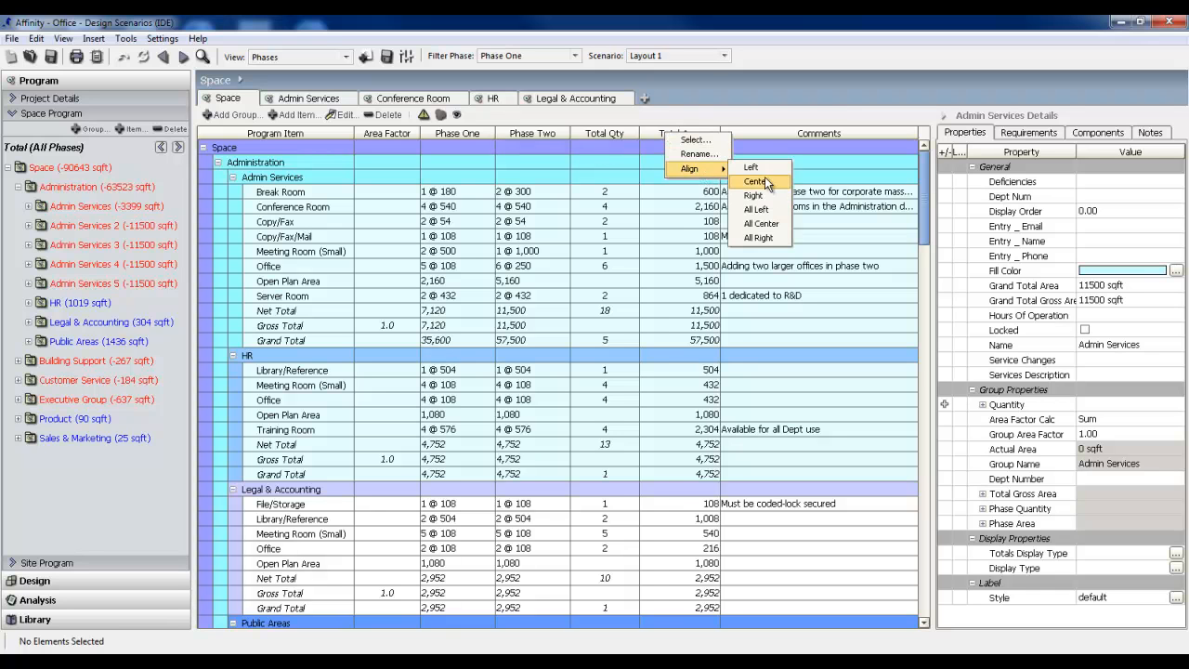
pyautogui.click(767, 182)
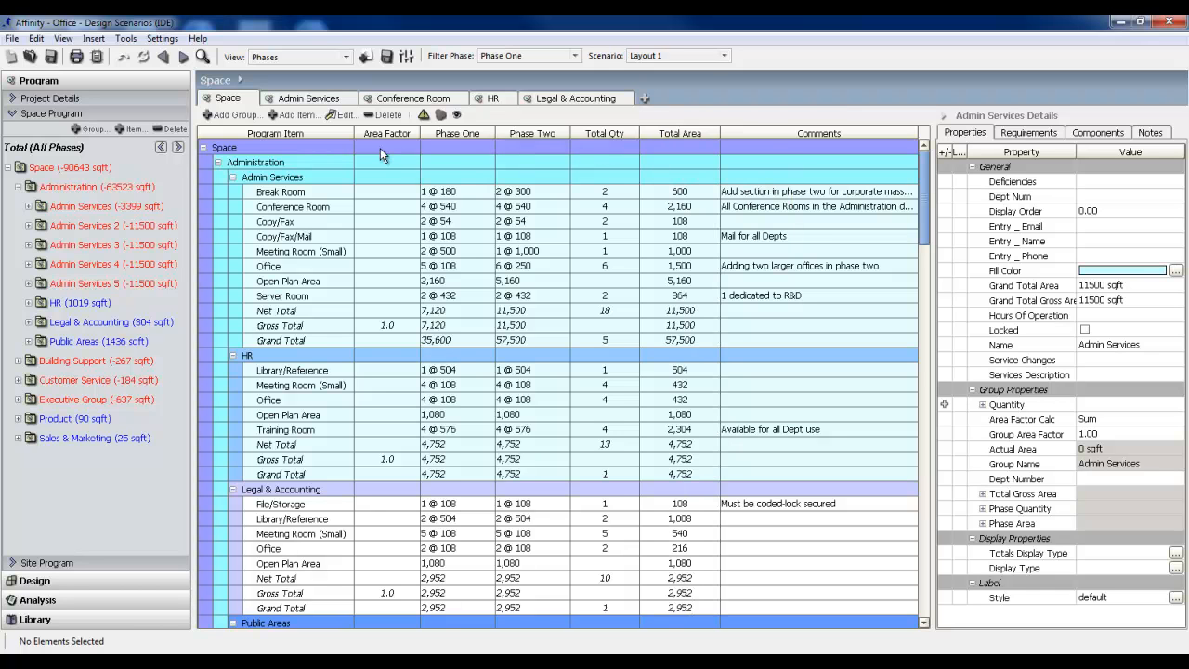
# Widen the Program Item column slightly and move the Total Qty column in front of Phase One.
pyautogui.moveTo(353, 135); pyautogui.dragTo(364, 135)
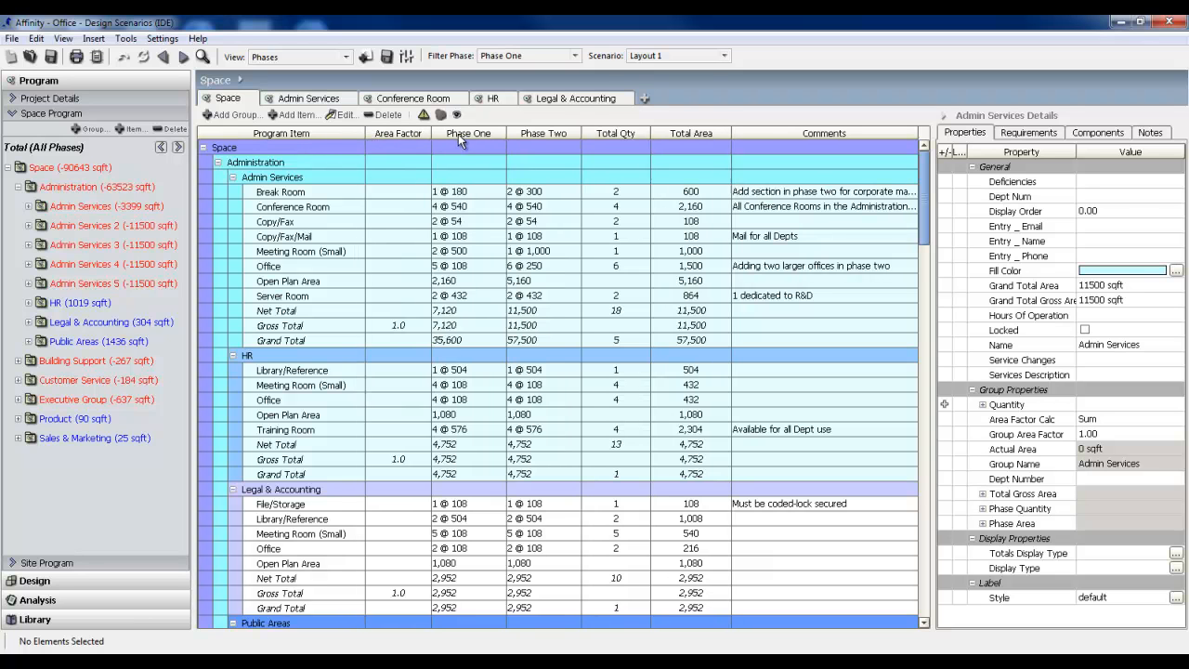
pyautogui.moveTo(618, 135); pyautogui.dragTo(455, 138)
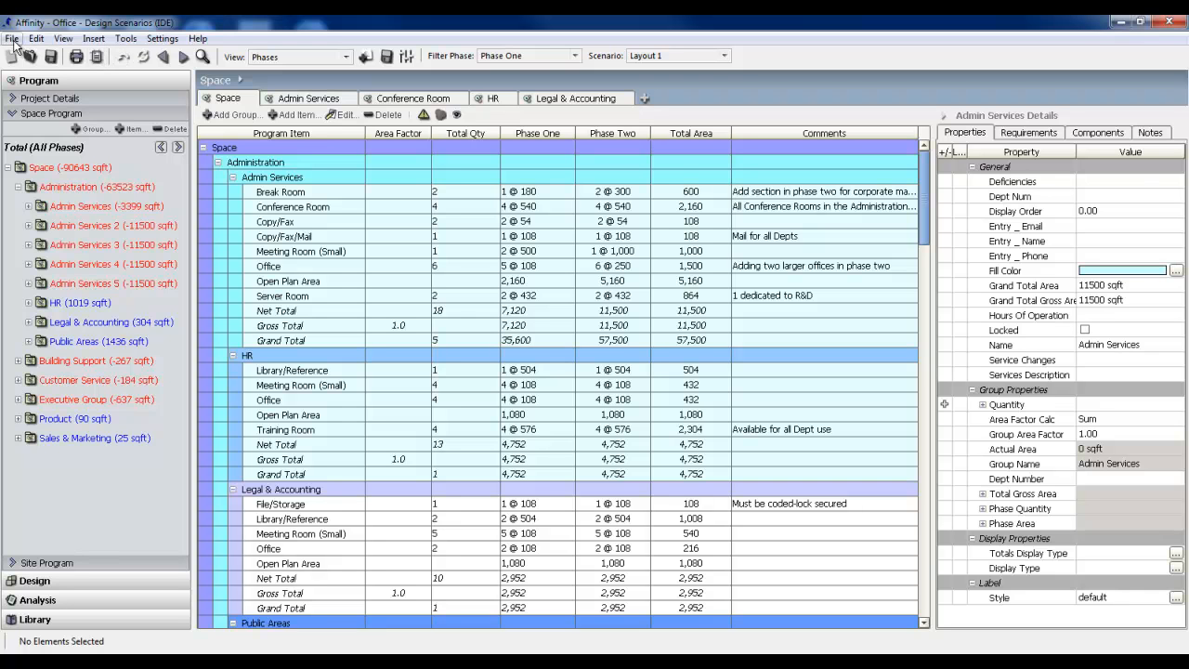
# Reload the default views from the template.
pyautogui.click(12, 39)
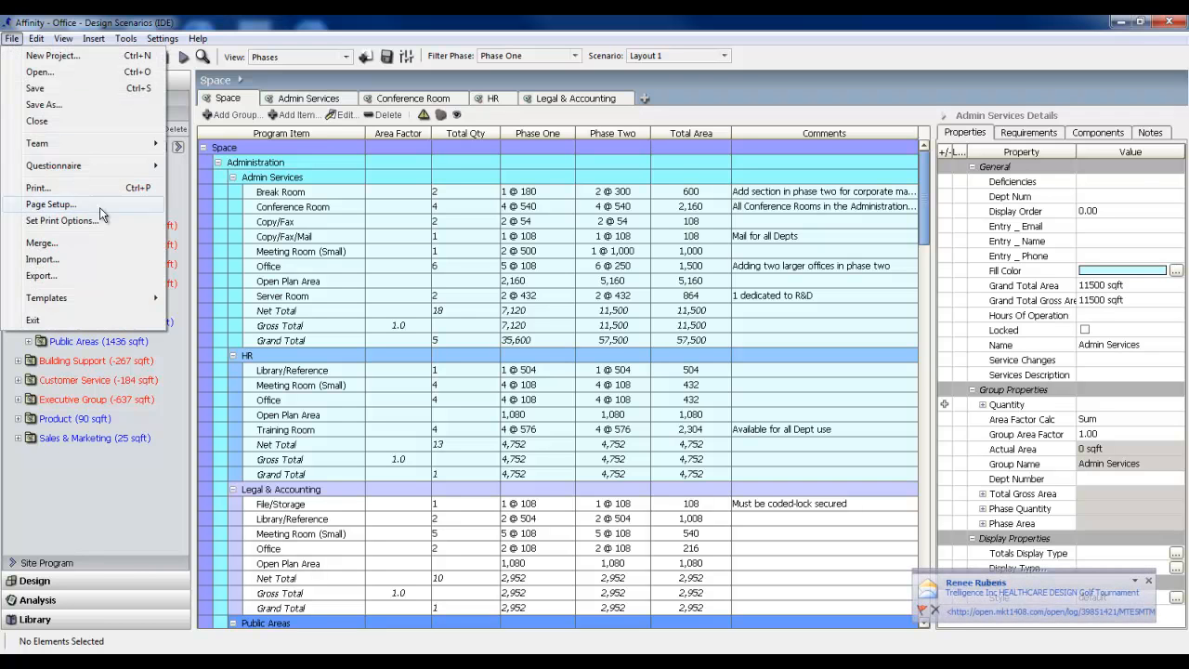
pyautogui.moveTo(122, 301)
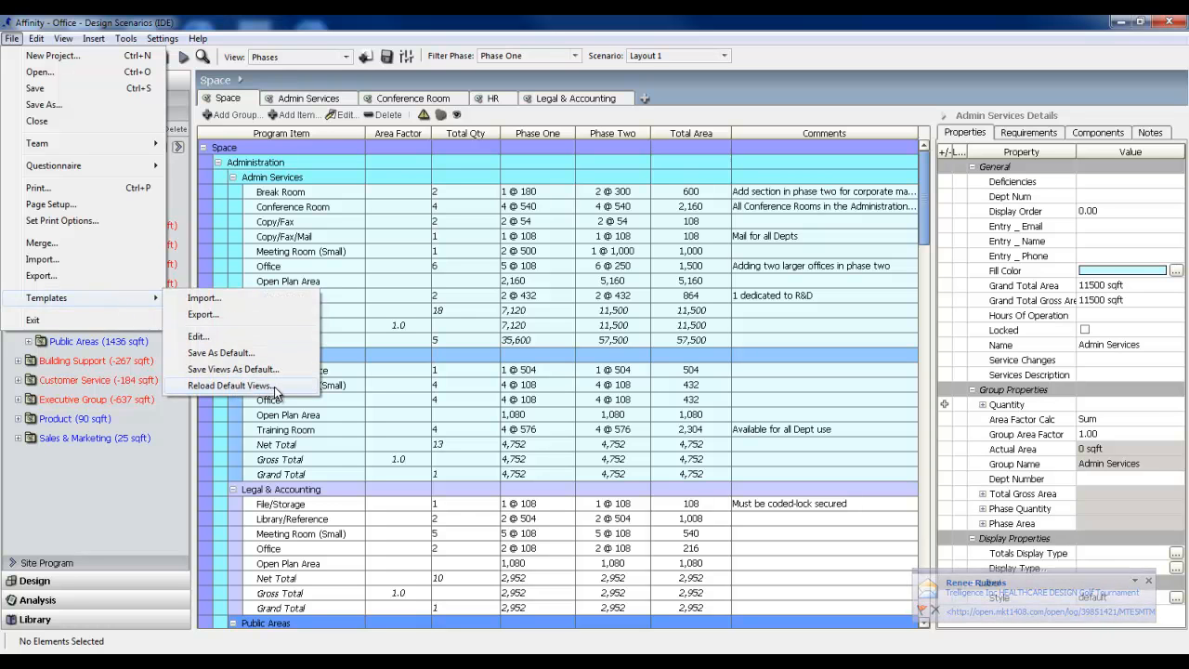
pyautogui.click(231, 385)
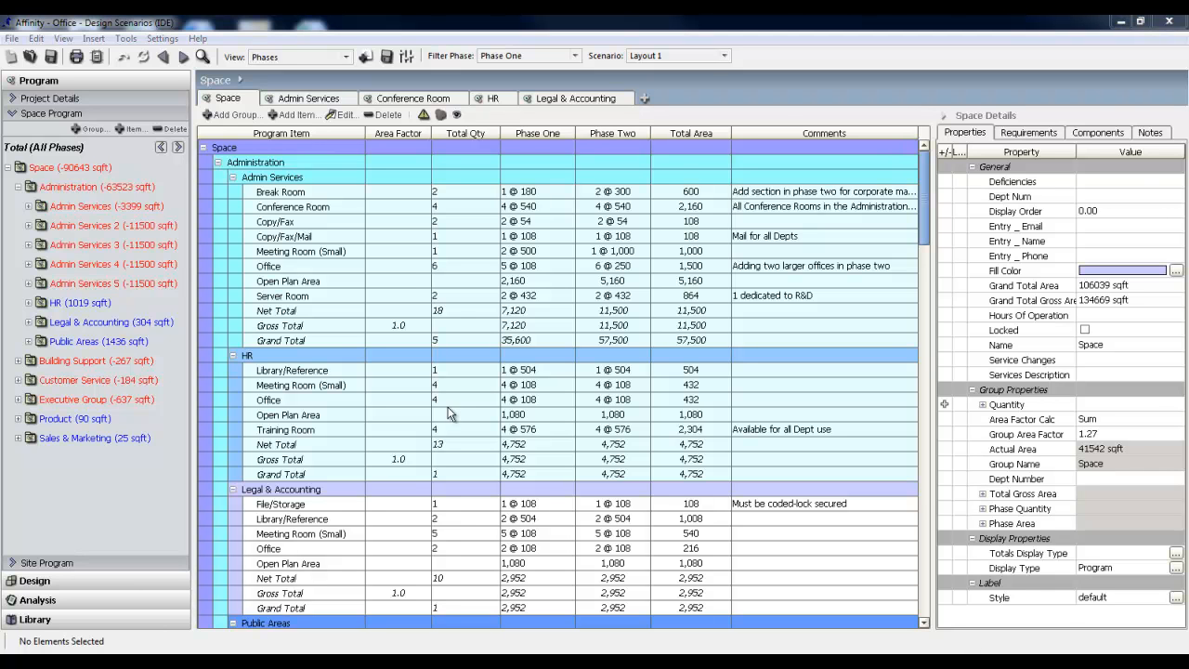
# Switch the Space tab to the Program view and select the Conference Room item under Admin Services.
pyautogui.click(346, 60)
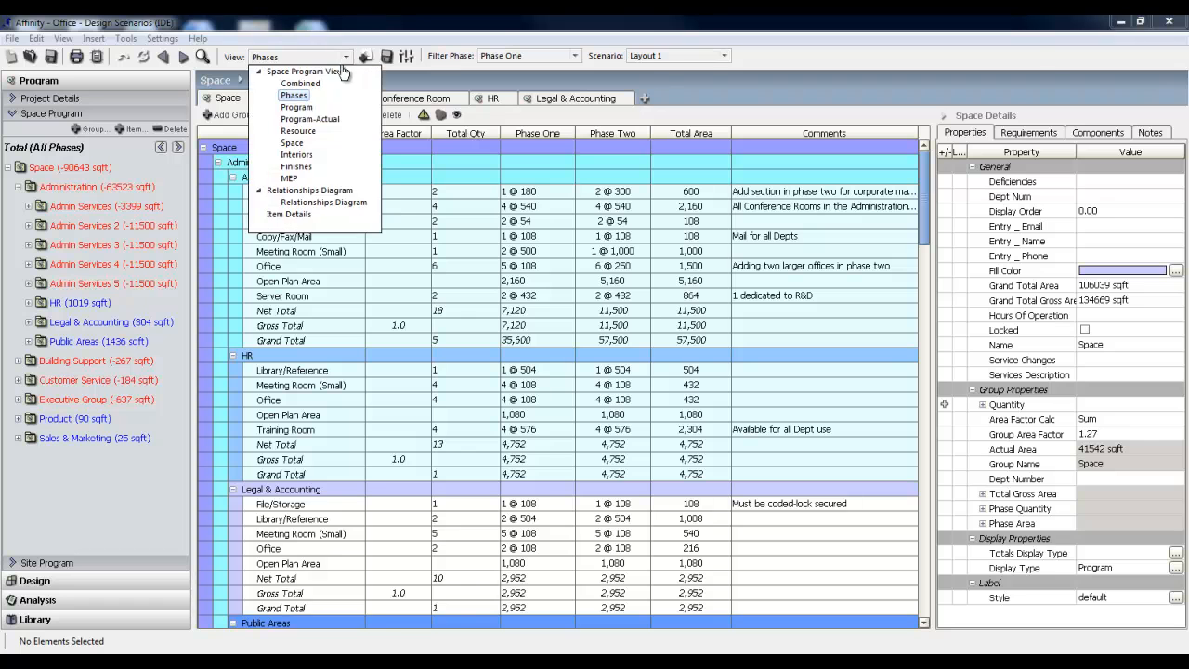
pyautogui.click(304, 114)
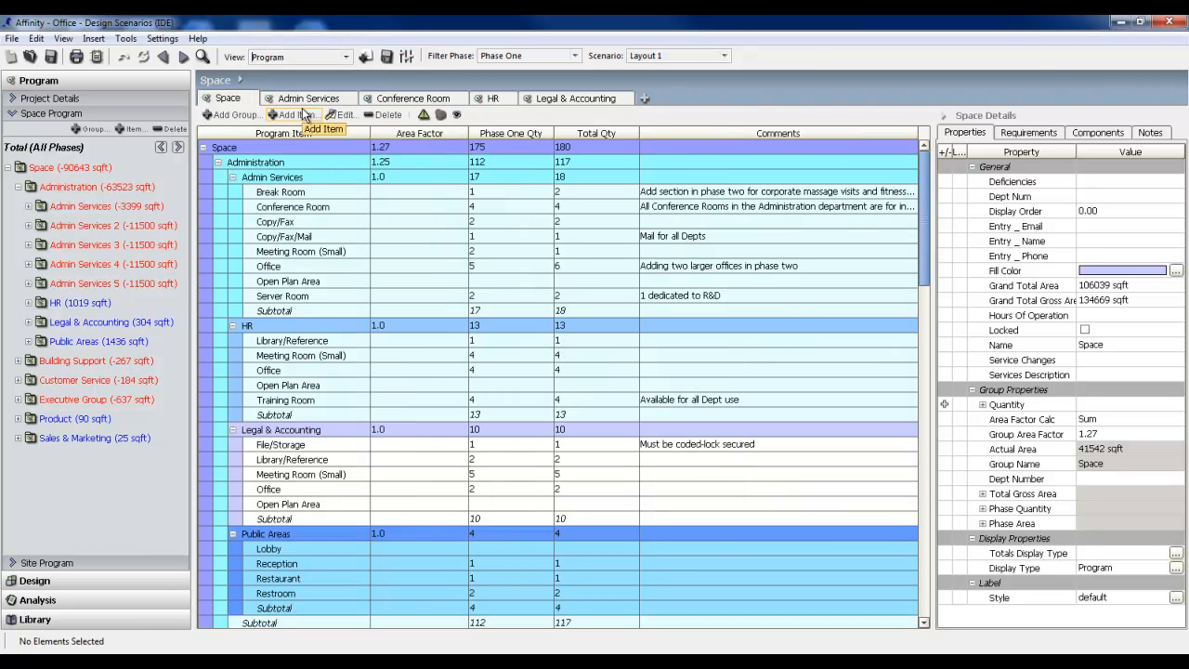
pyautogui.click(349, 208)
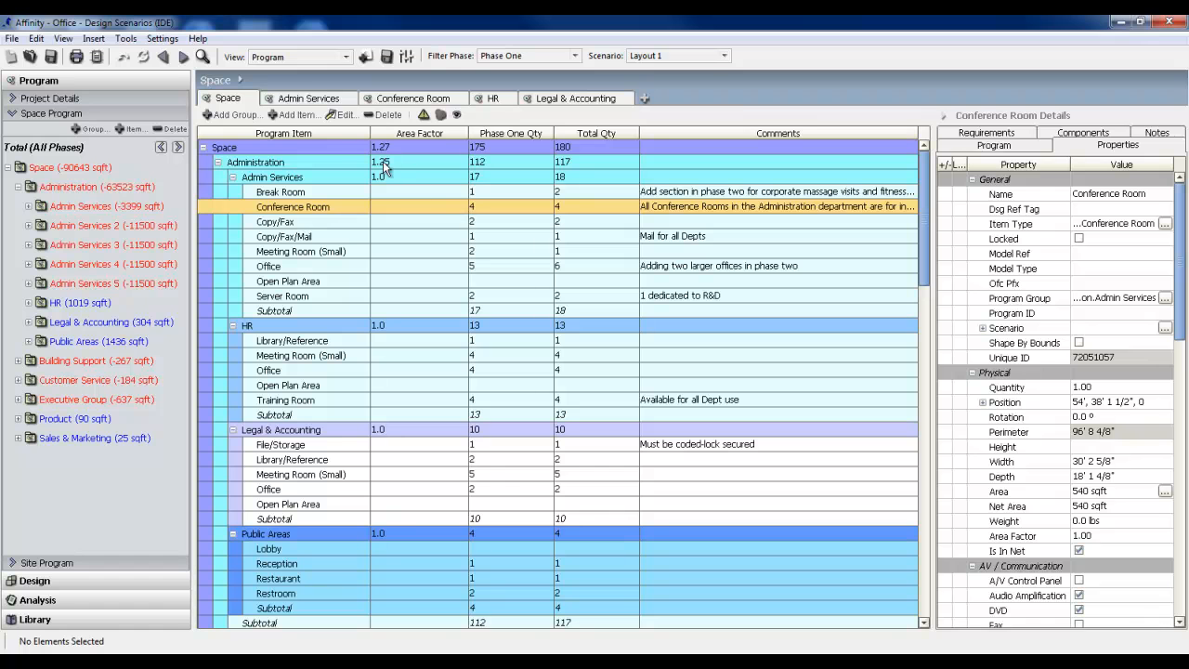
# Show the Space tab as a Relationships Diagram and make its bubble labels two steps larger, bold and italic.
pyautogui.click(347, 56)
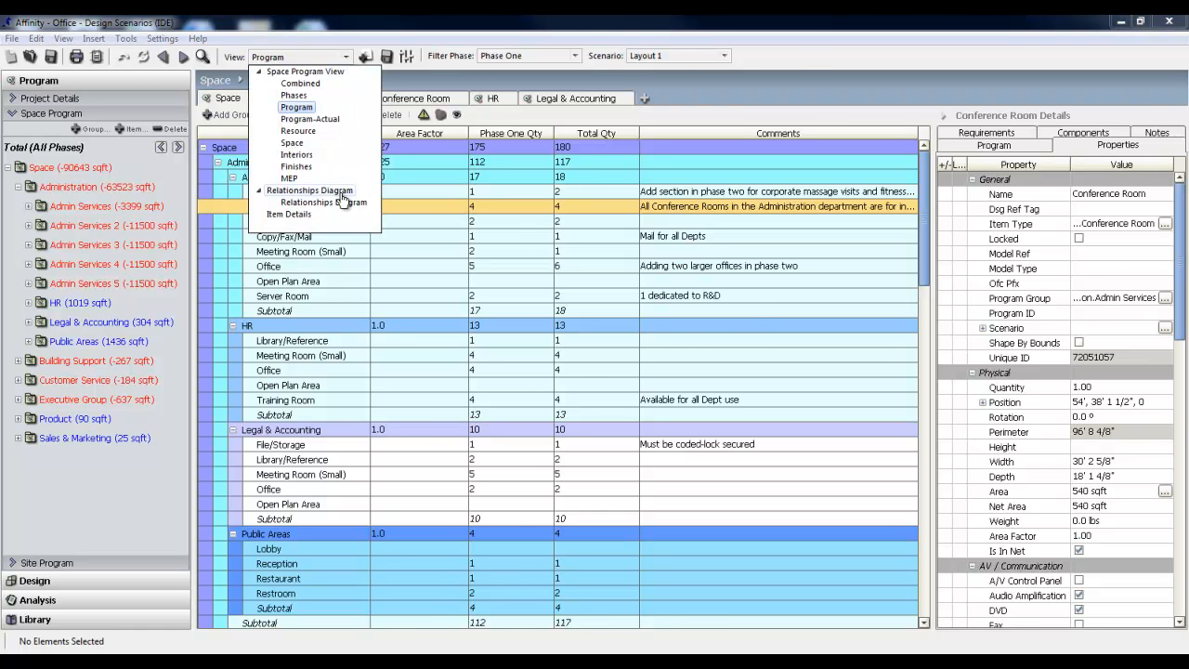
pyautogui.click(284, 192)
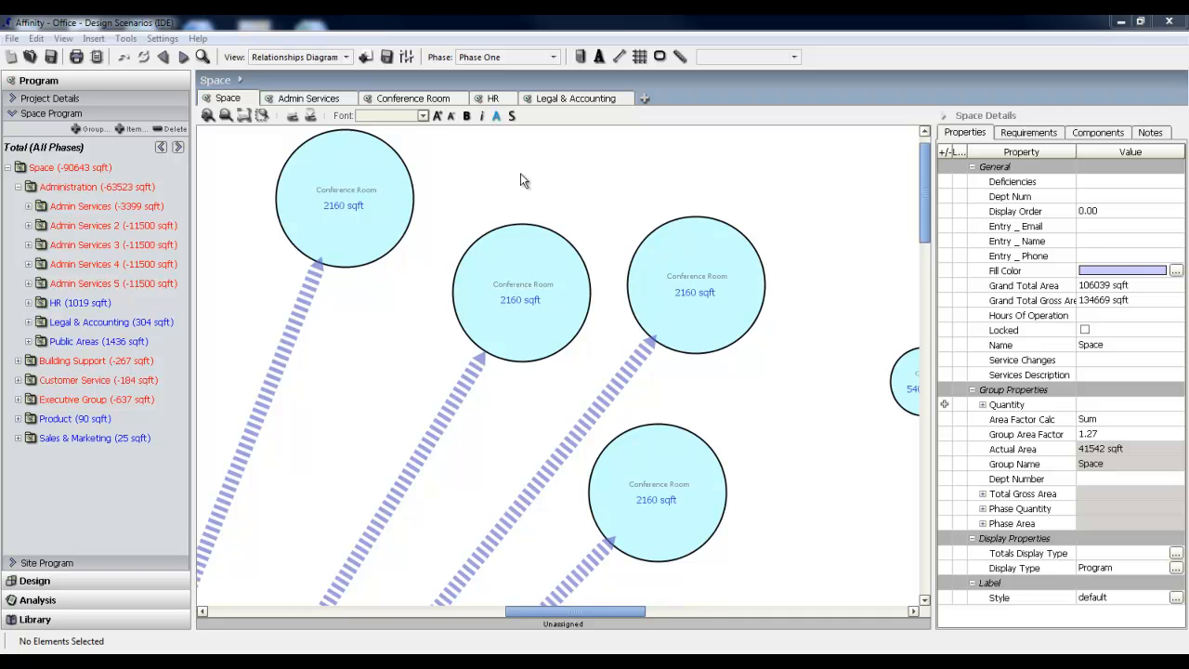
pyautogui.click(436, 116)
pyautogui.click(437, 118)
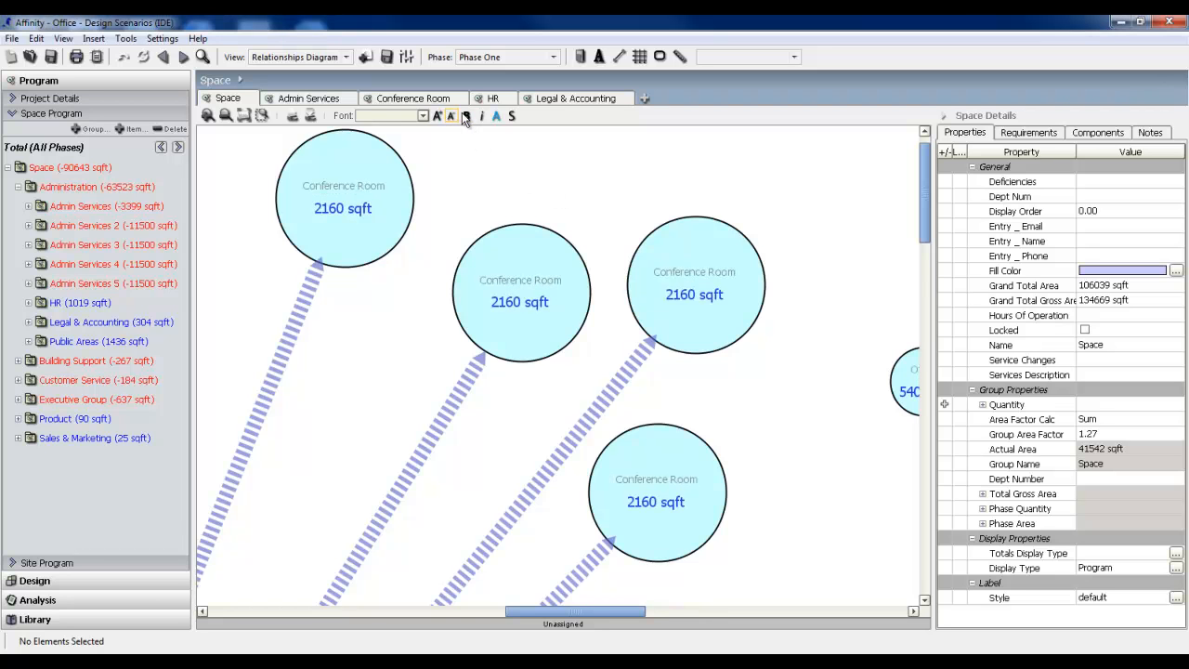
pyautogui.click(467, 116)
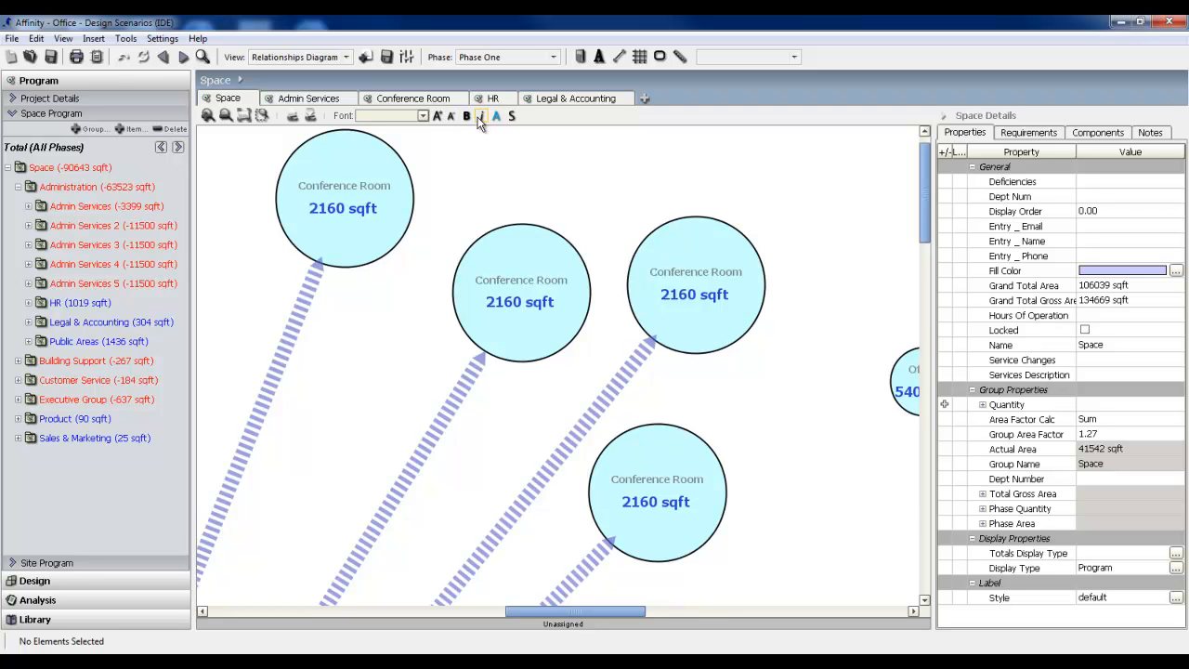
pyautogui.click(482, 117)
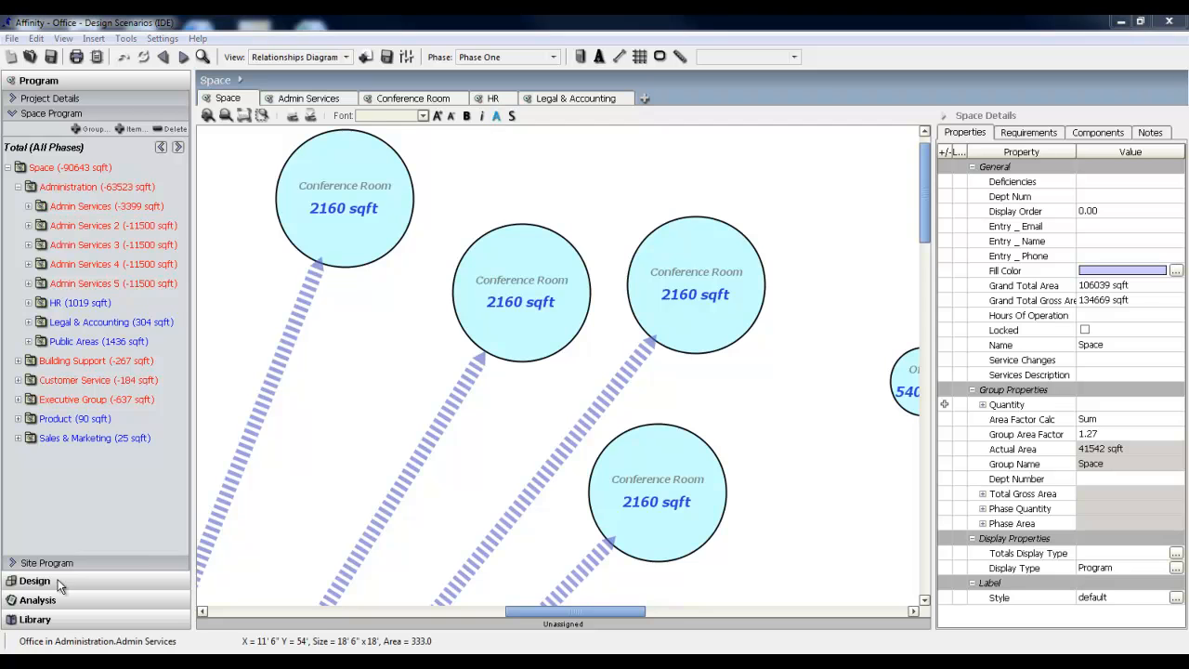
# Open Story 1 from the Design project tree and switch its view to the Stacking Diagram.
pyautogui.click(34, 580)
pyautogui.doubleClick(73, 182)
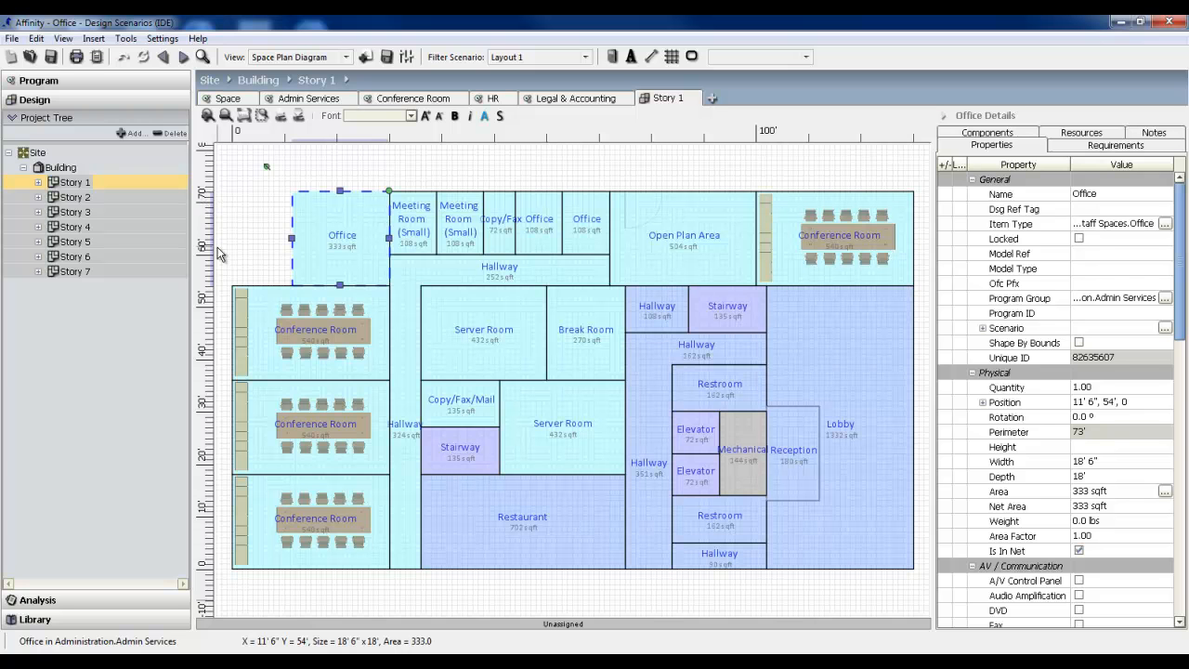
pyautogui.click(342, 57)
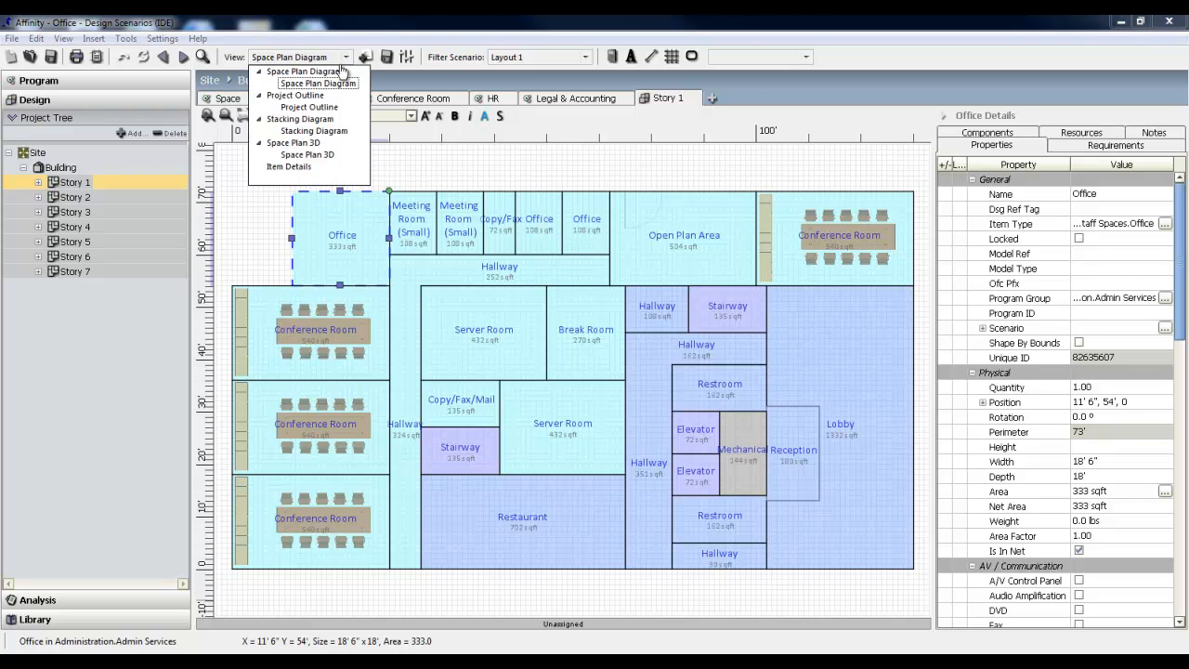
pyautogui.click(321, 125)
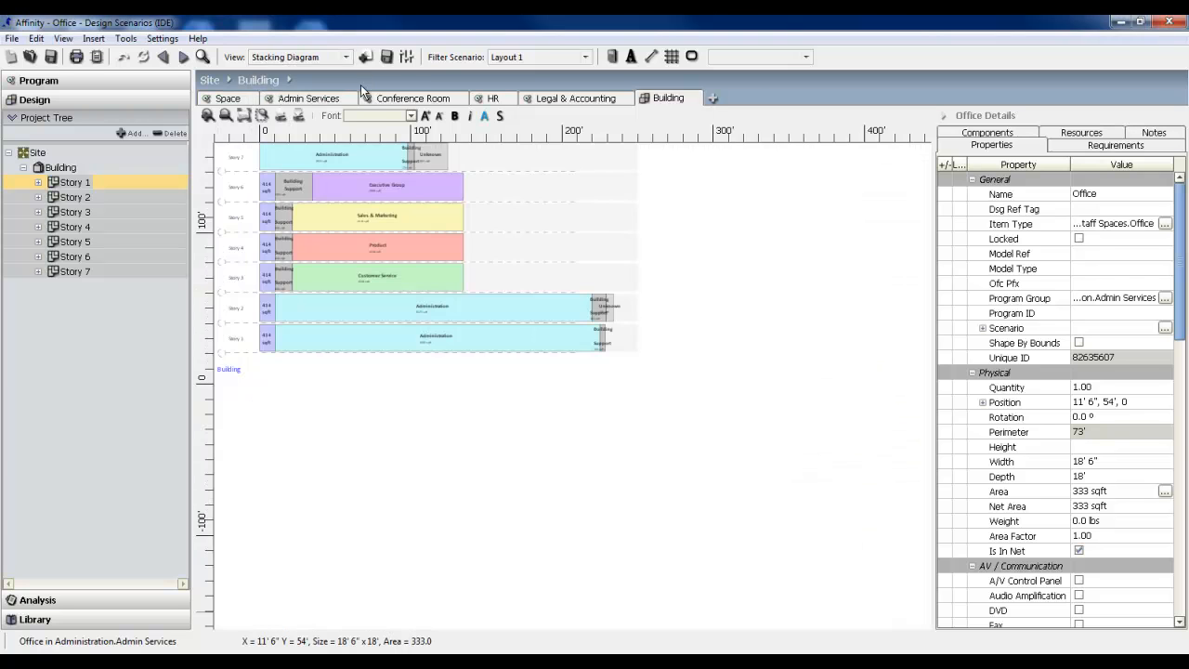
# Set the label rotation to 25° in the Stacking Diagram settings.
pyautogui.click(405, 58)
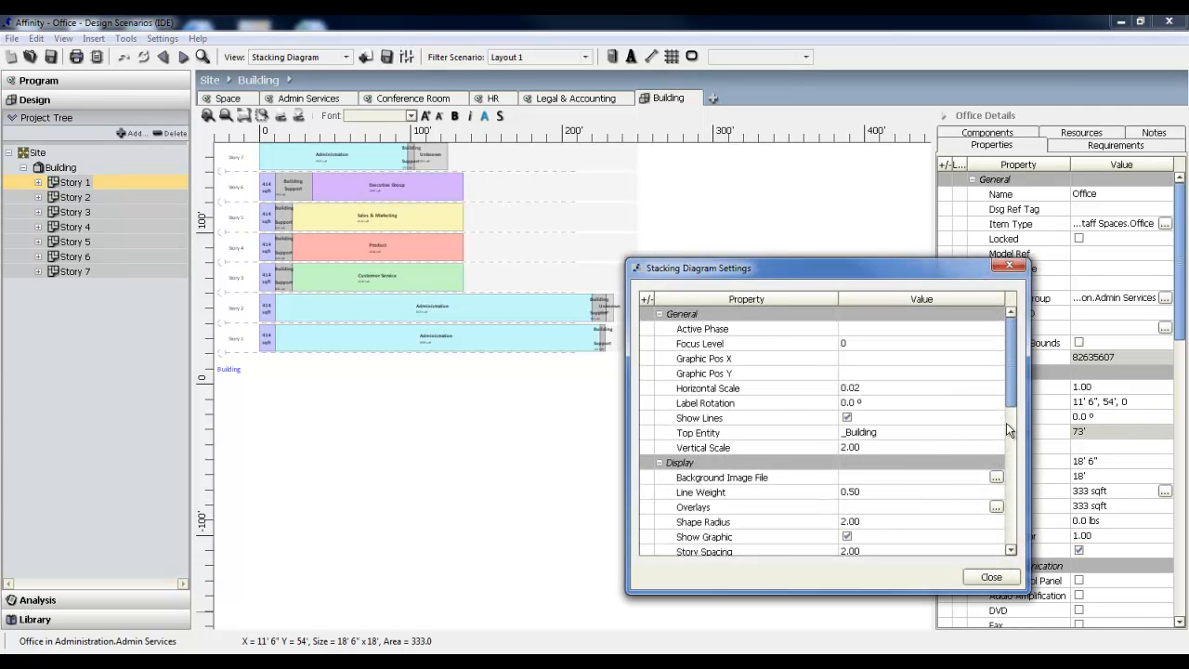
pyautogui.click(934, 404)
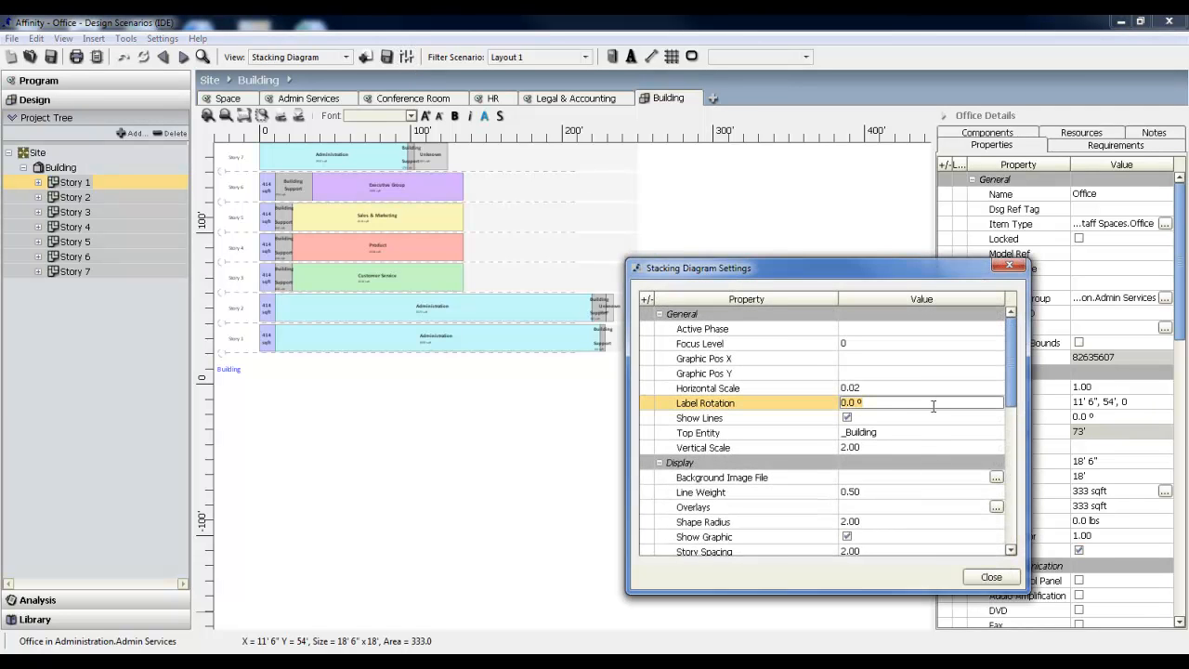
pyautogui.write('25')
pyautogui.press('Return')
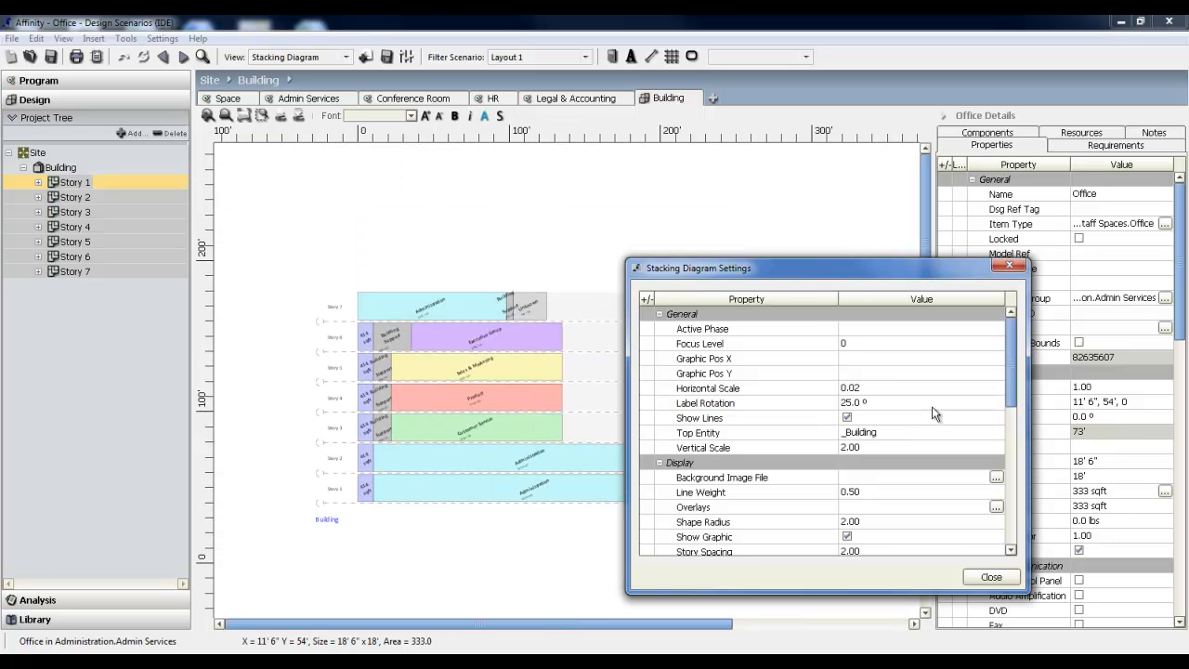
# Set the stacking diagram's vertical scale and story spacing to 5 each and close its settings.
pyautogui.click(969, 447)
pyautogui.write('5')
pyautogui.press('Return')
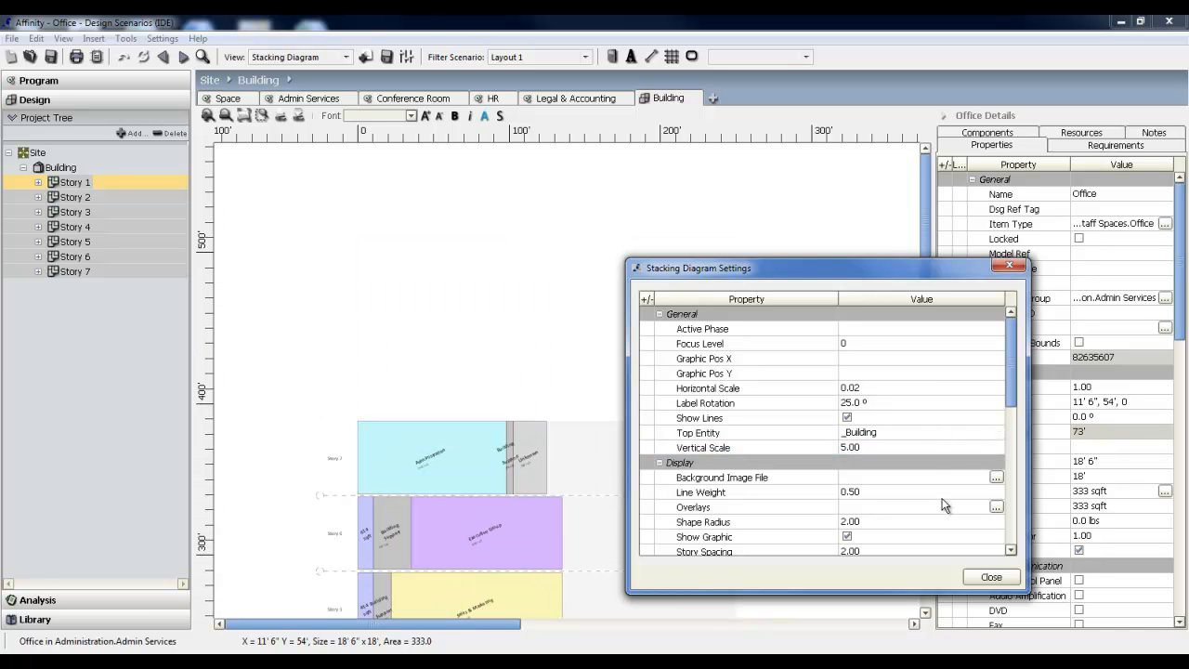
pyautogui.click(941, 549)
pyautogui.write('5.')
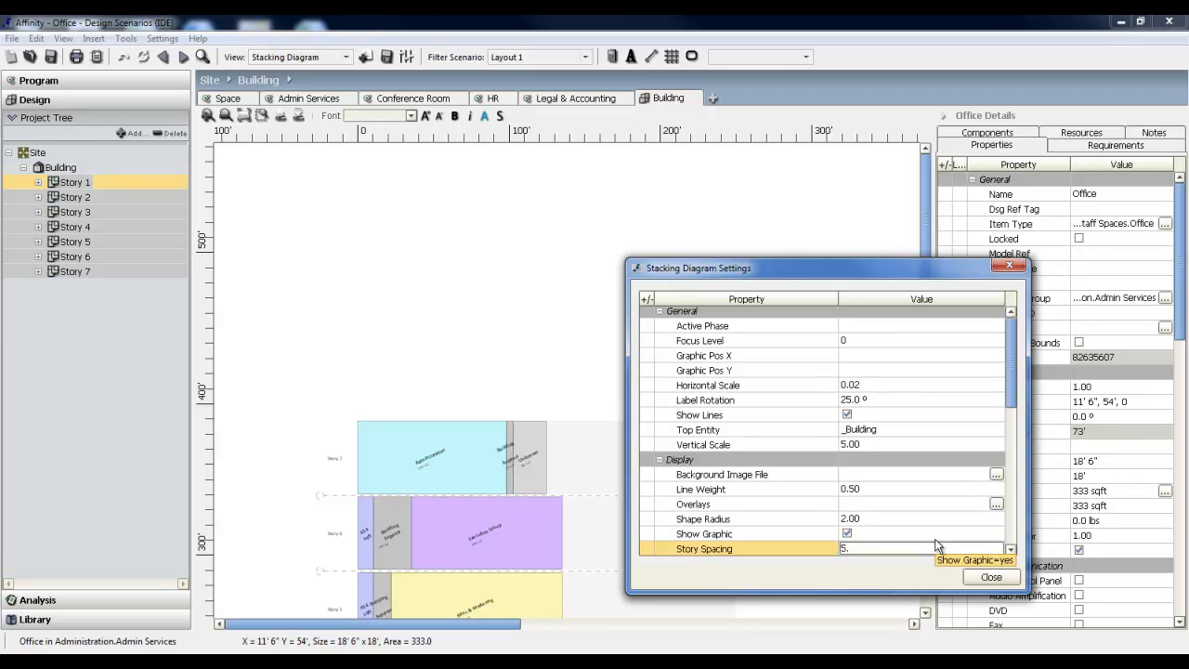
pyautogui.press('Return')
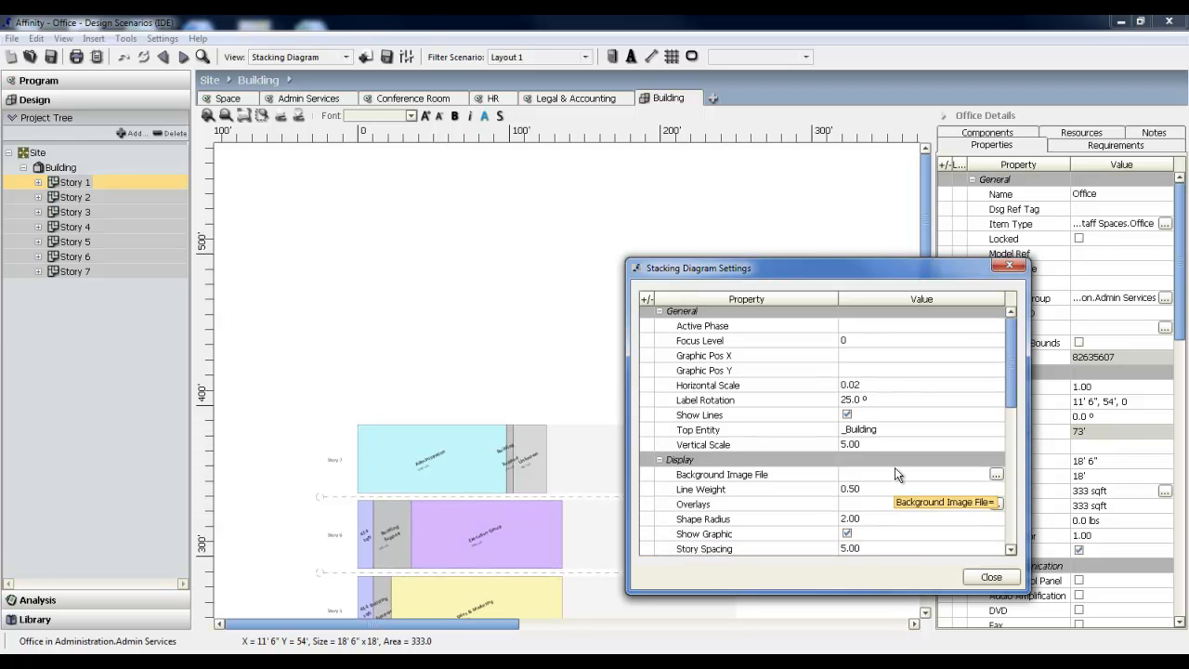
pyautogui.click(991, 577)
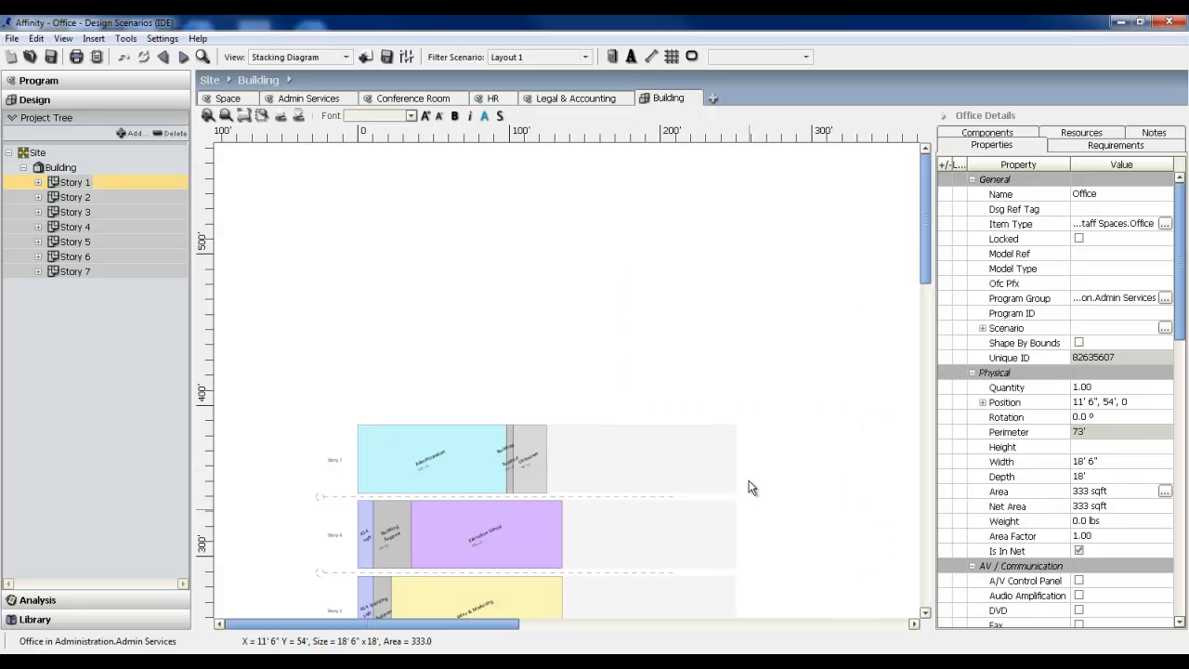
pyautogui.click(244, 115)
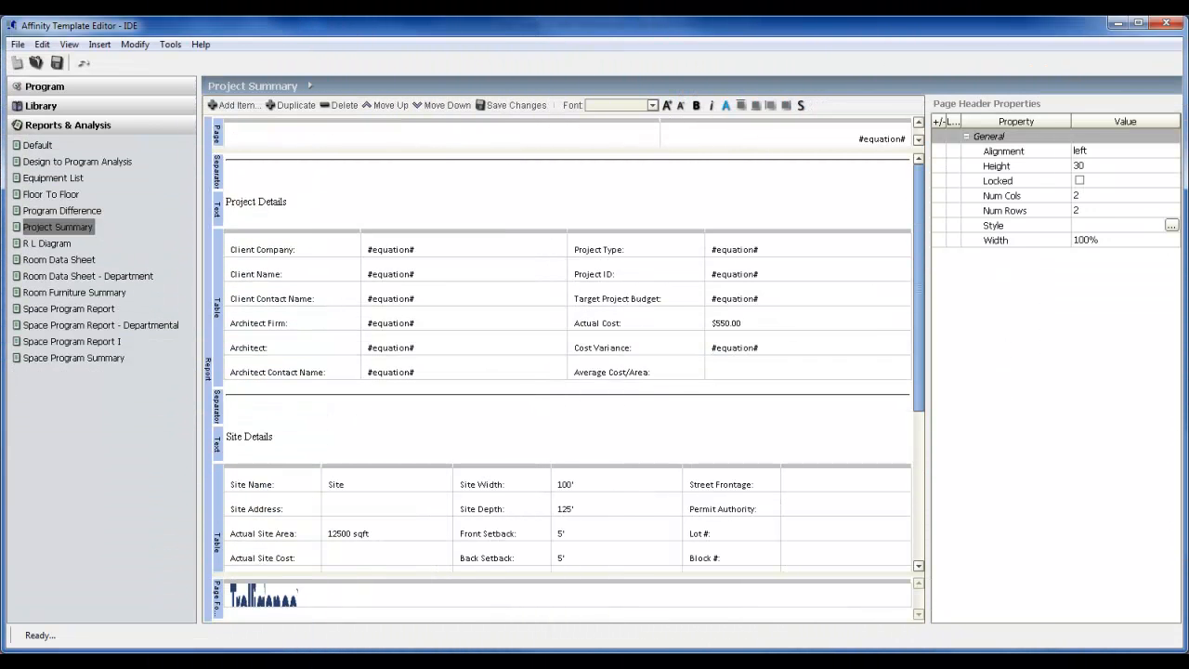
# In the Affinity Template Editor, duplicate the Project Summary report as "Proj Sum #2" and open the copy.
pyautogui.rightClick(89, 226)
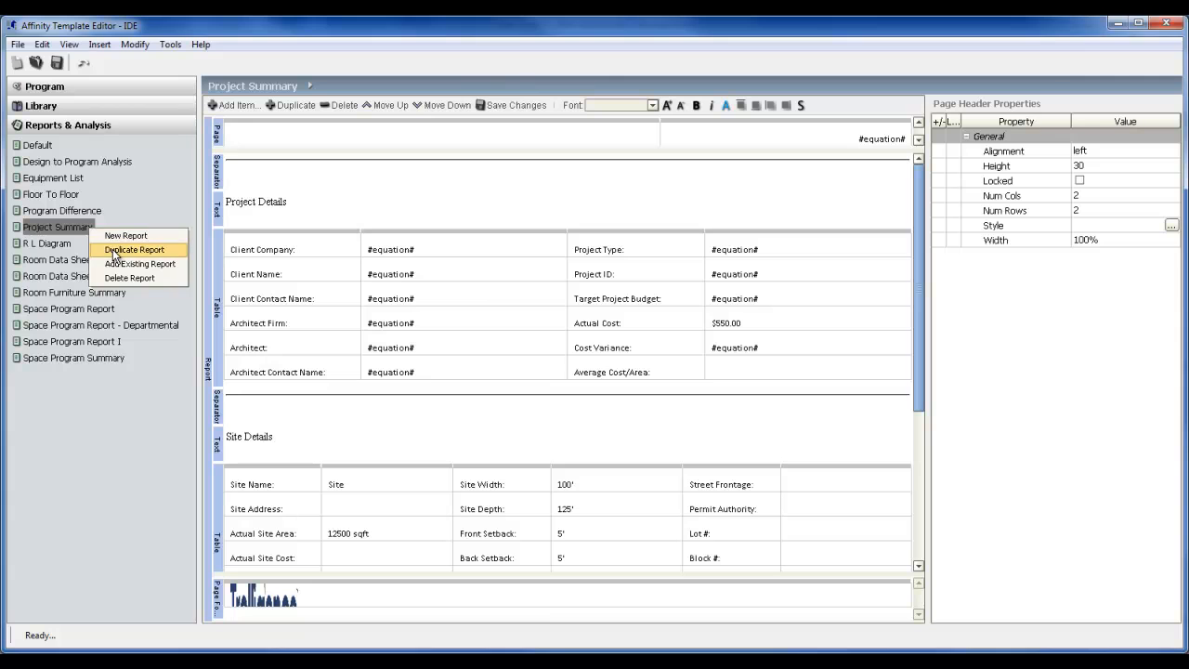
pyautogui.click(113, 249)
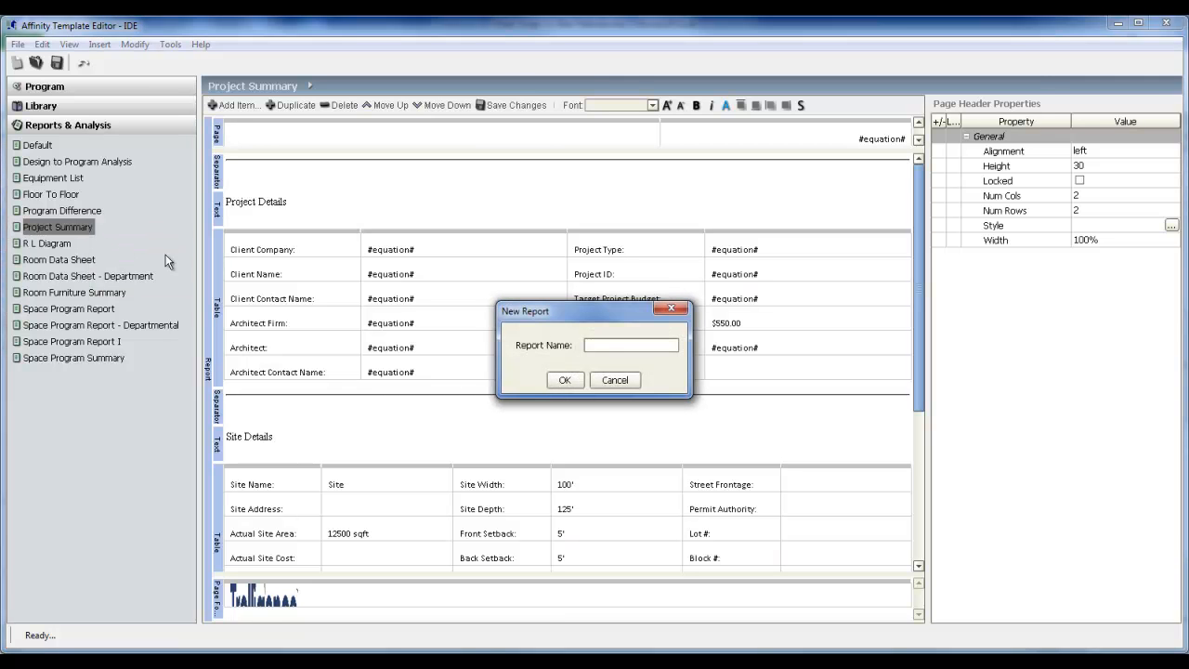
pyautogui.write('Proj Sum #2')
pyautogui.click(564, 380)
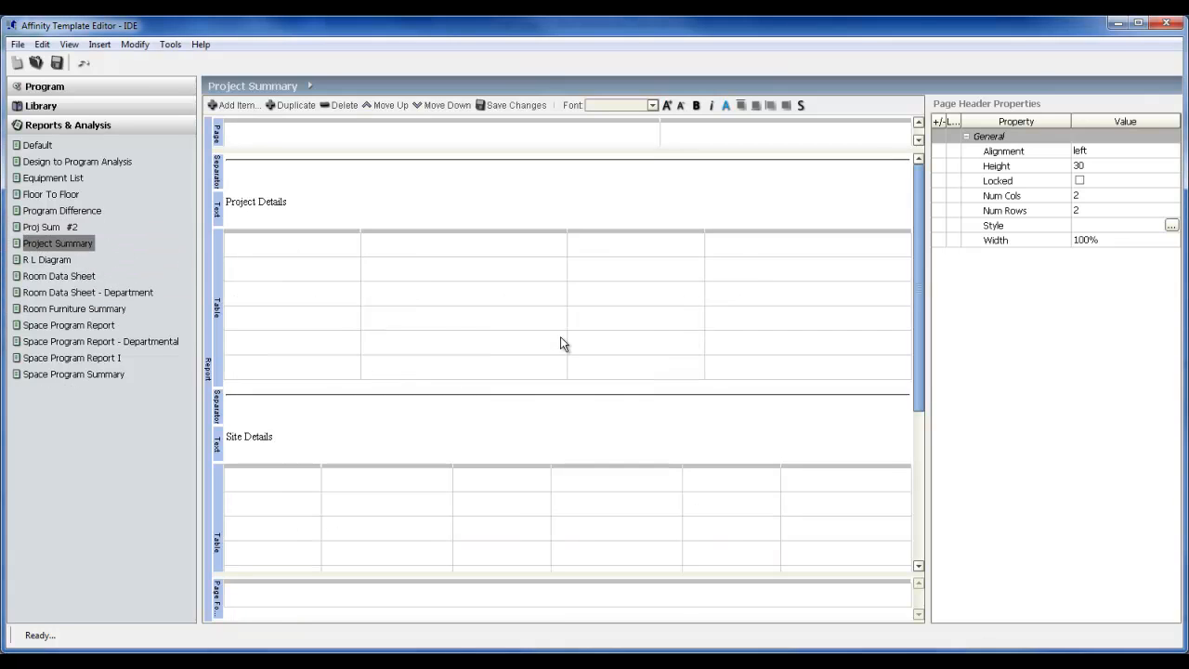
pyautogui.click(51, 226)
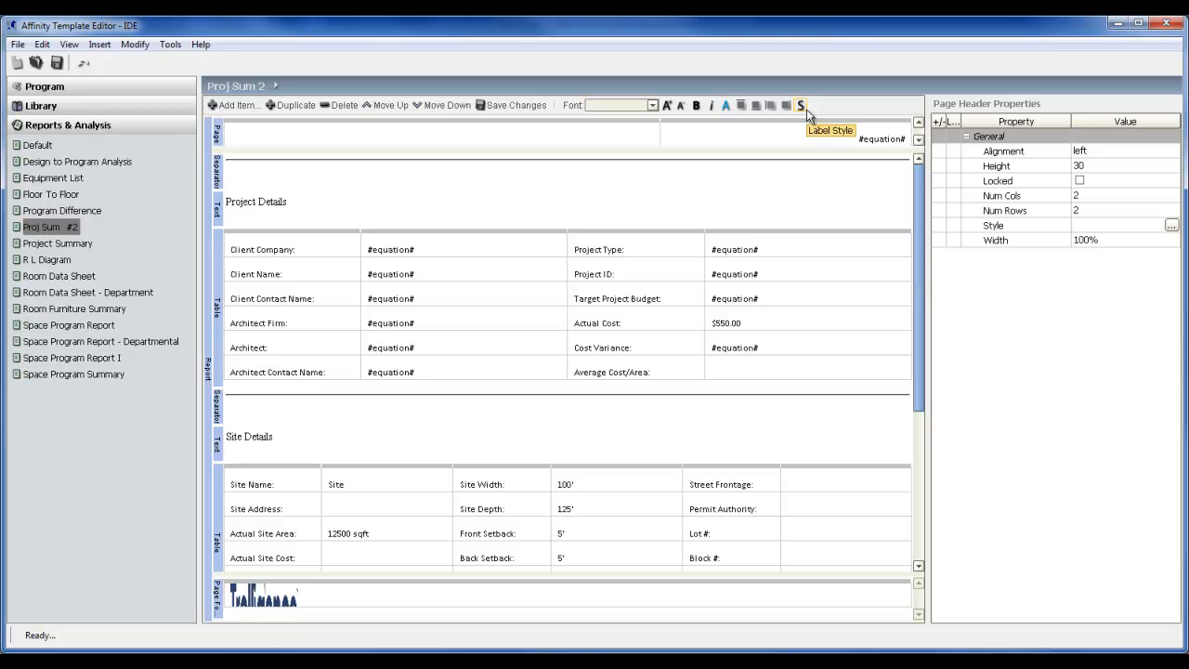
# Apply a custom solid black border to the value cells from Client Company to Architect Contact Name in the Project Details table.
pyautogui.click(522, 248)
pyautogui.keyDown('shift'); pyautogui.click(531, 369); pyautogui.keyUp('shift')
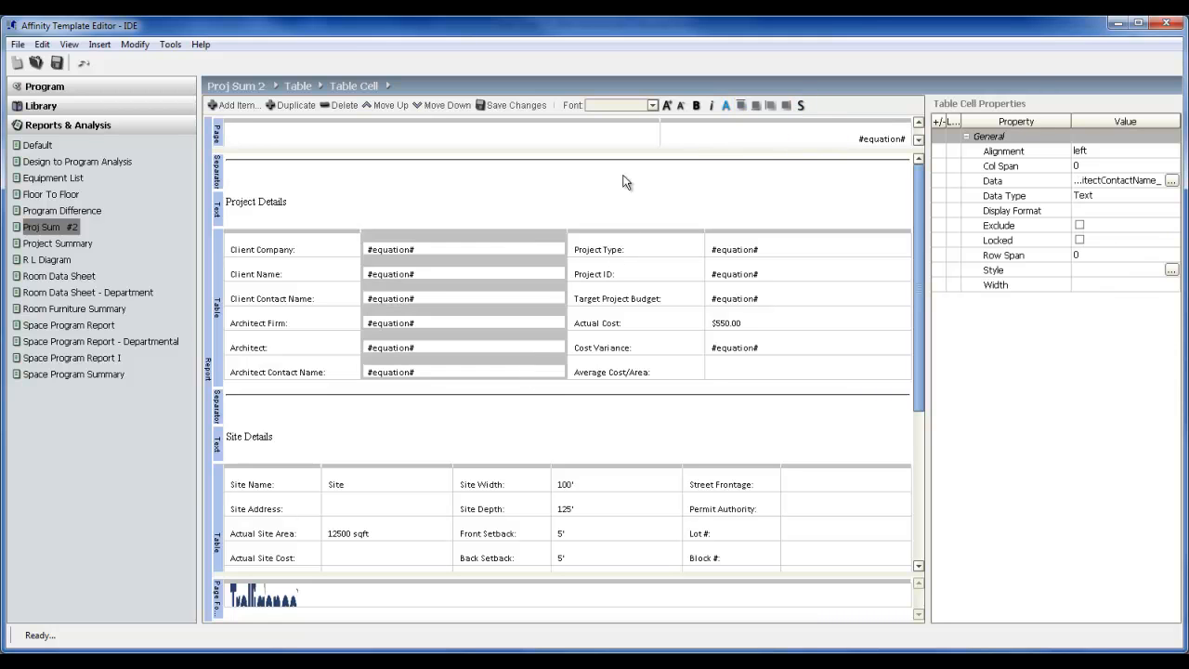
pyautogui.click(784, 104)
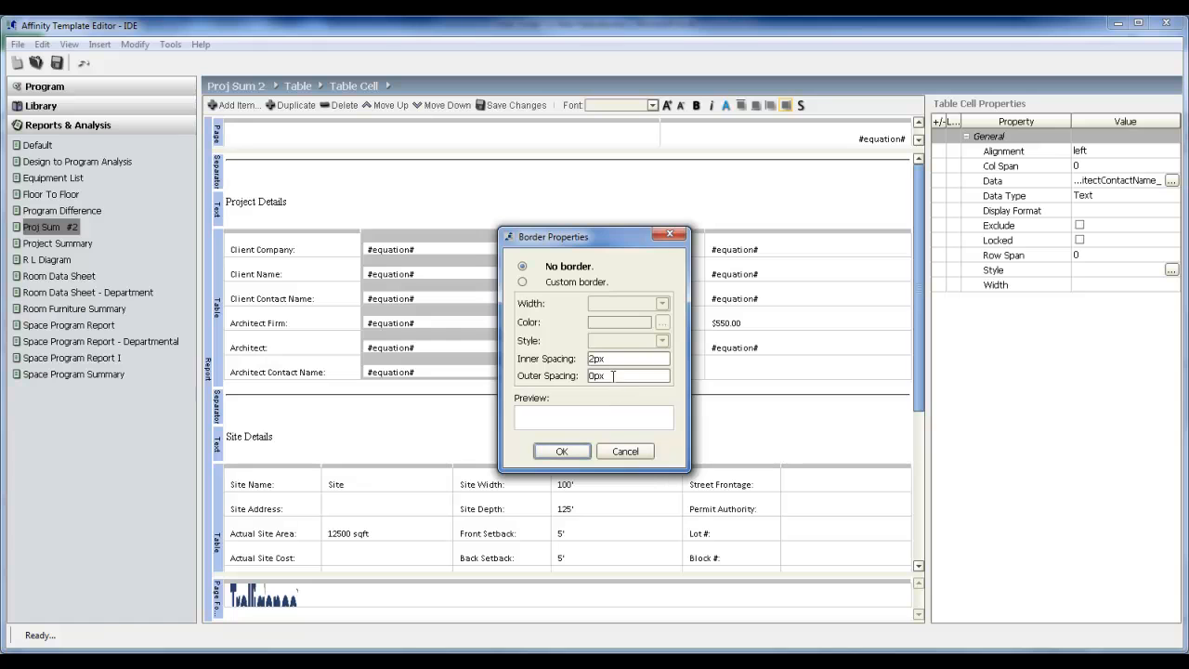
pyautogui.click(523, 282)
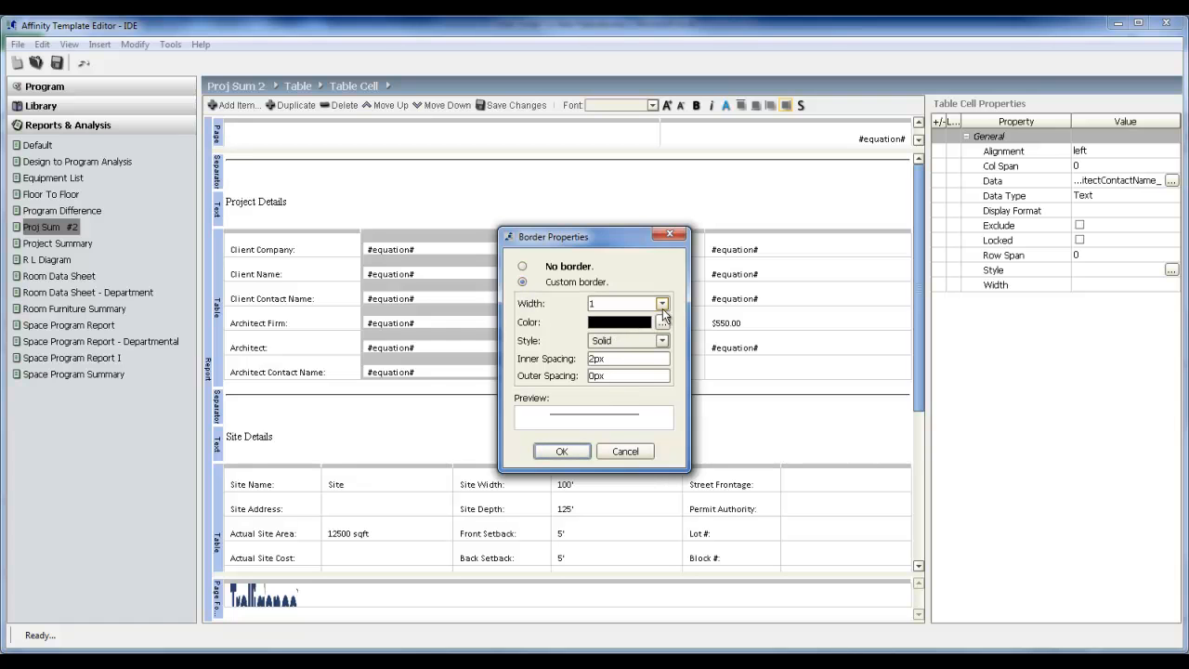
pyautogui.click(662, 305)
pyautogui.click(645, 335)
pyautogui.click(562, 450)
pyautogui.click(623, 224)
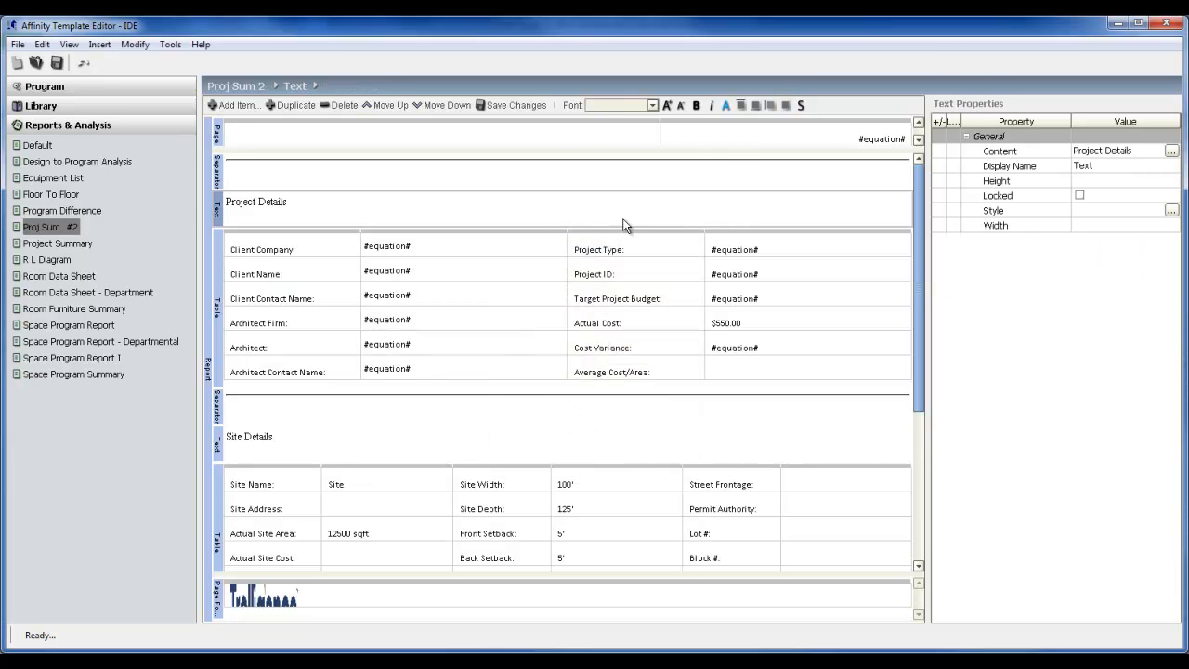
# Make the text of the Client Company value cell larger, bold and italic.
pyautogui.click(518, 244)
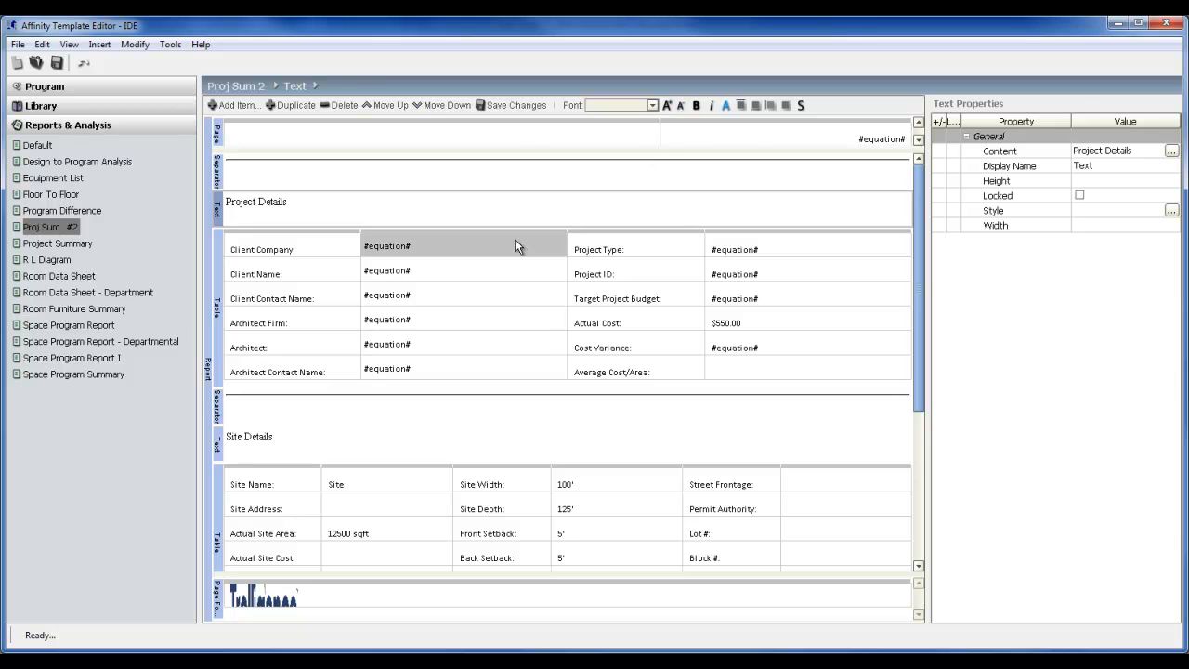
pyautogui.click(667, 111)
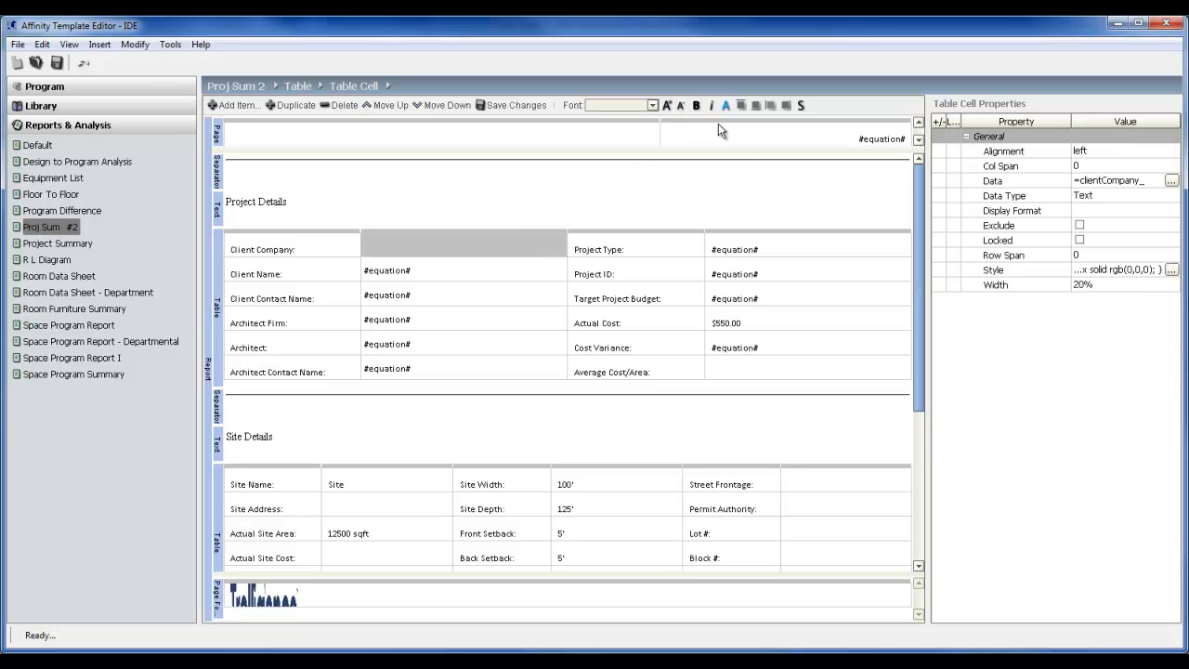
pyautogui.click(710, 106)
# Add a Requirements item to the report below the Project Details table and select it.
pyautogui.click(240, 106)
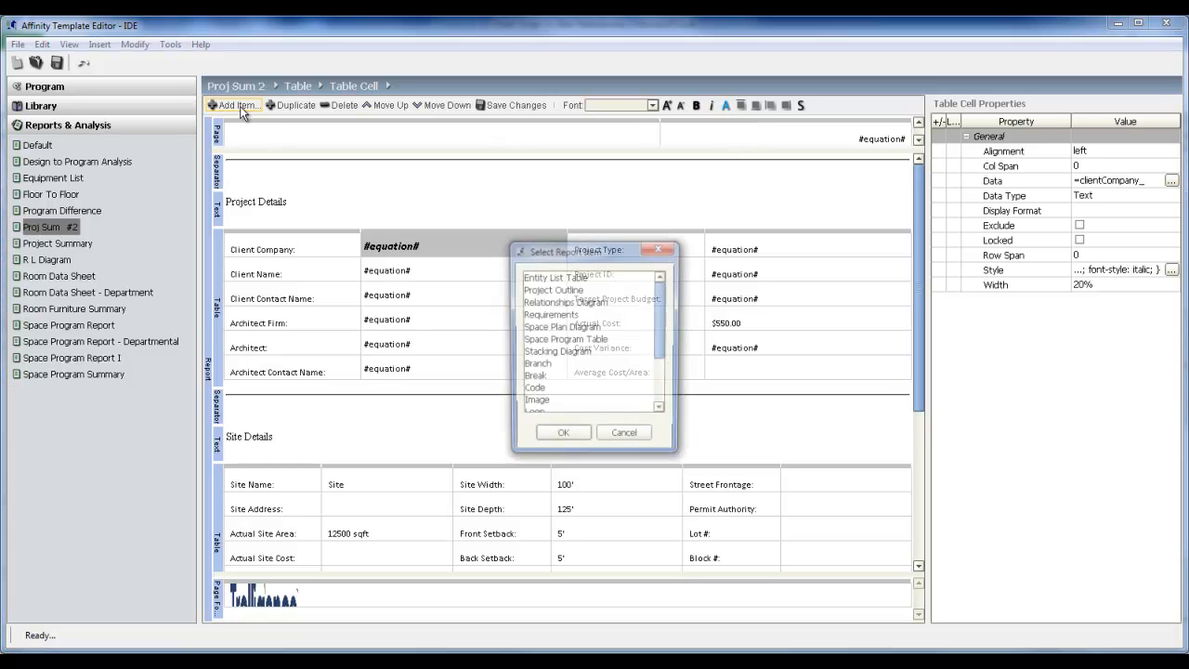
pyautogui.click(569, 316)
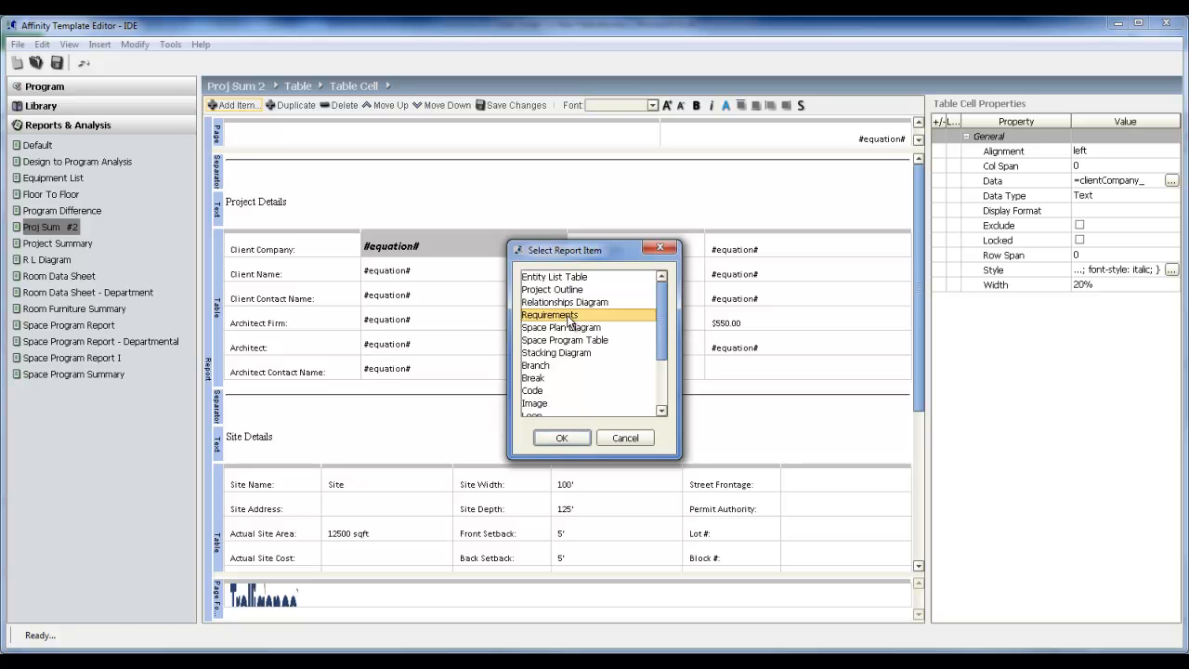
pyautogui.click(561, 438)
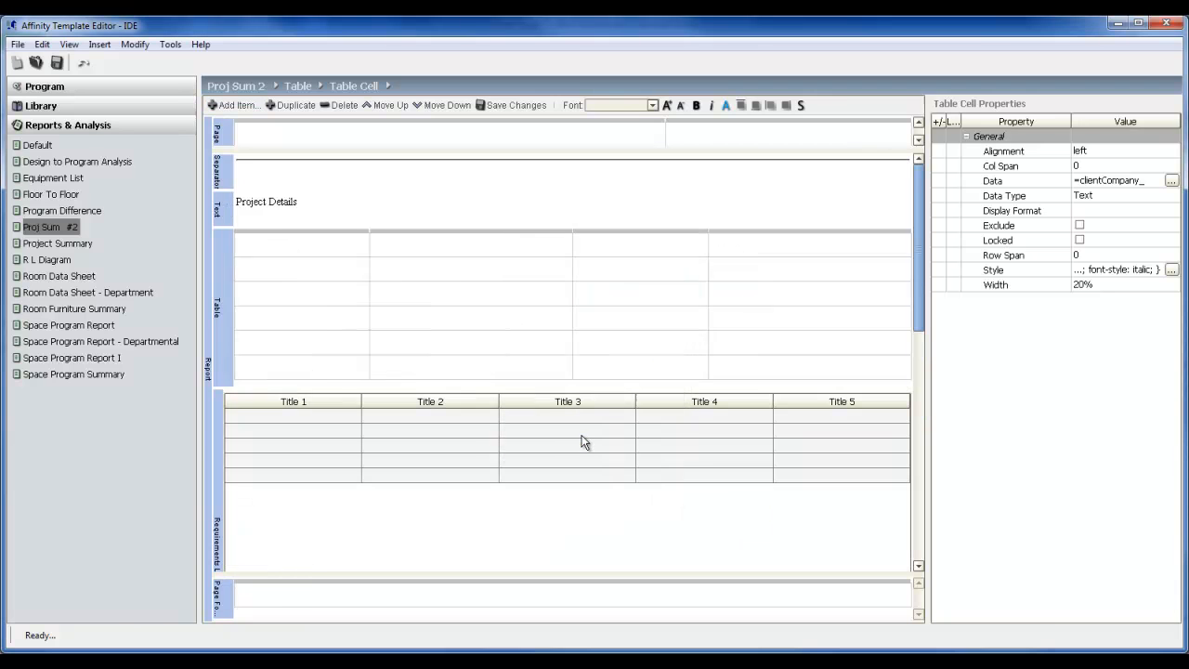
pyautogui.click(220, 530)
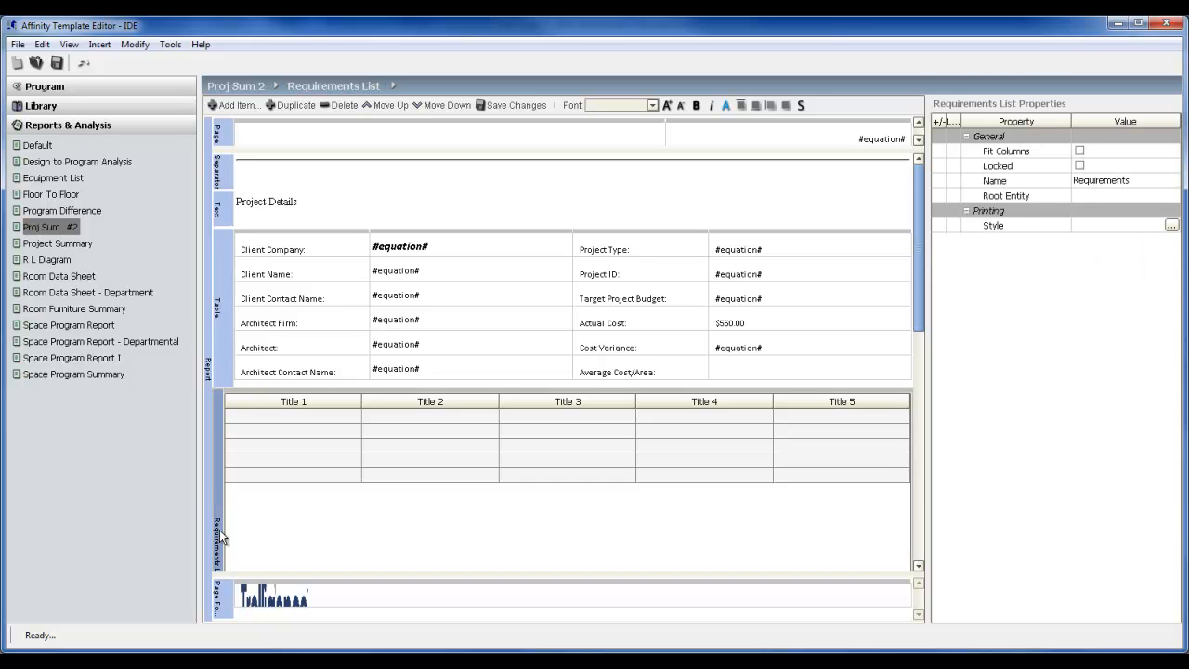
# Review the Average Cost/Area cell's expression and the insertable fields, objects and operators, closing the expression editor without changes.
pyautogui.doubleClick(754, 375)
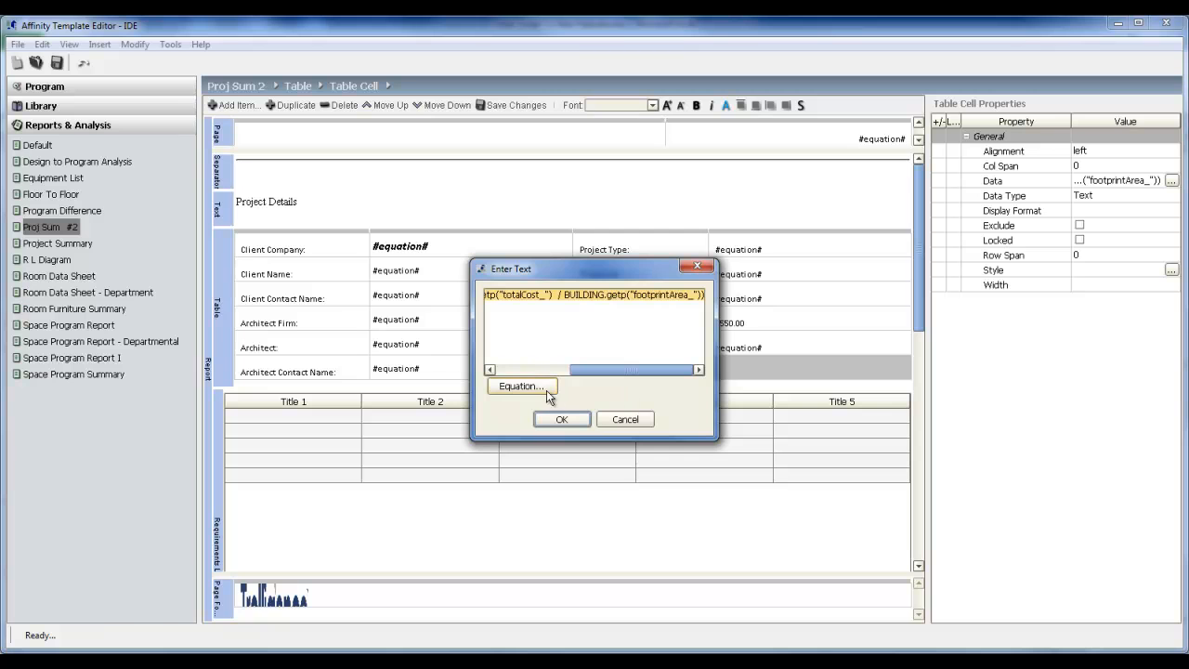
pyautogui.click(547, 391)
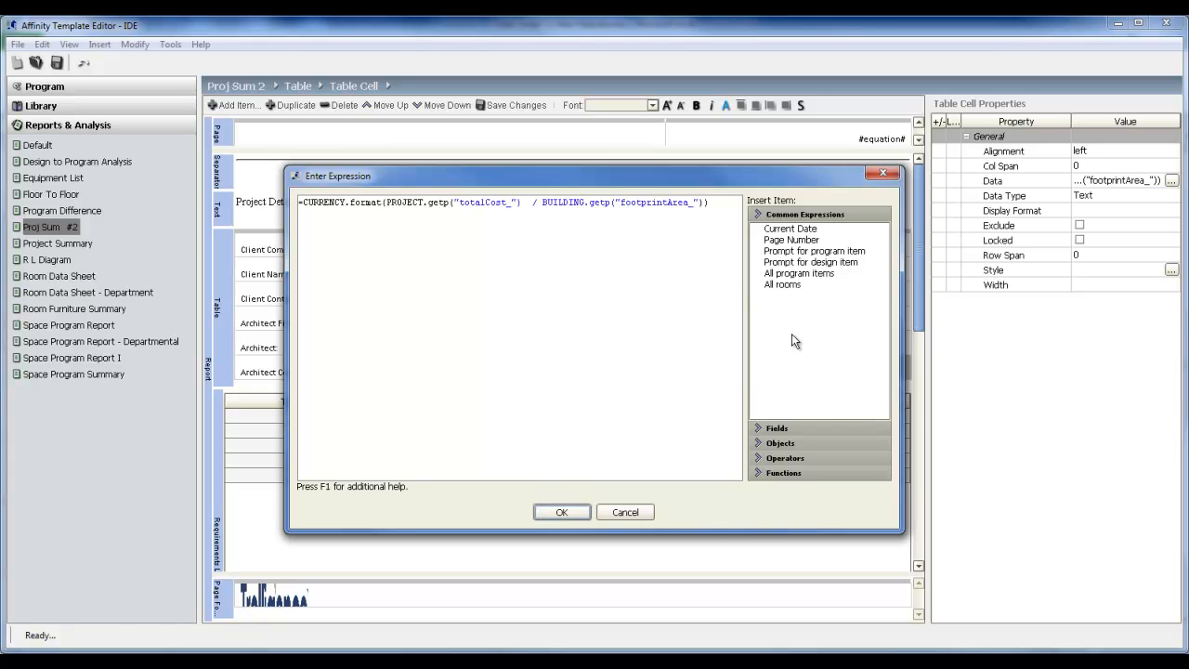
pyautogui.click(793, 428)
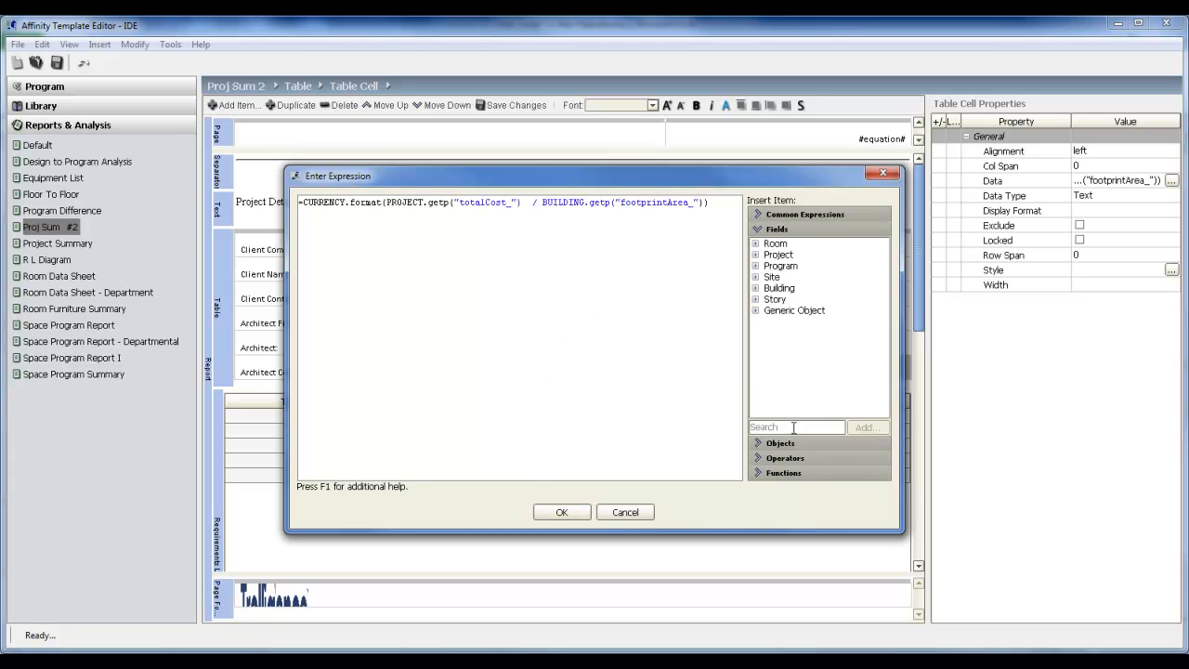
pyautogui.click(801, 442)
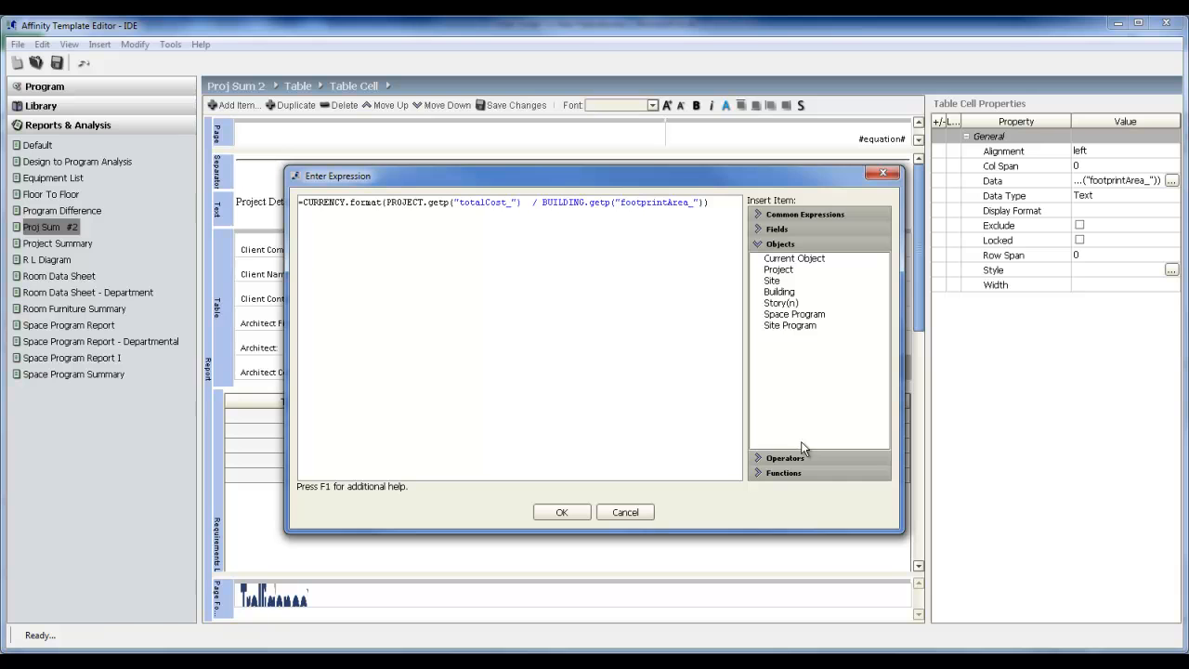
pyautogui.click(812, 457)
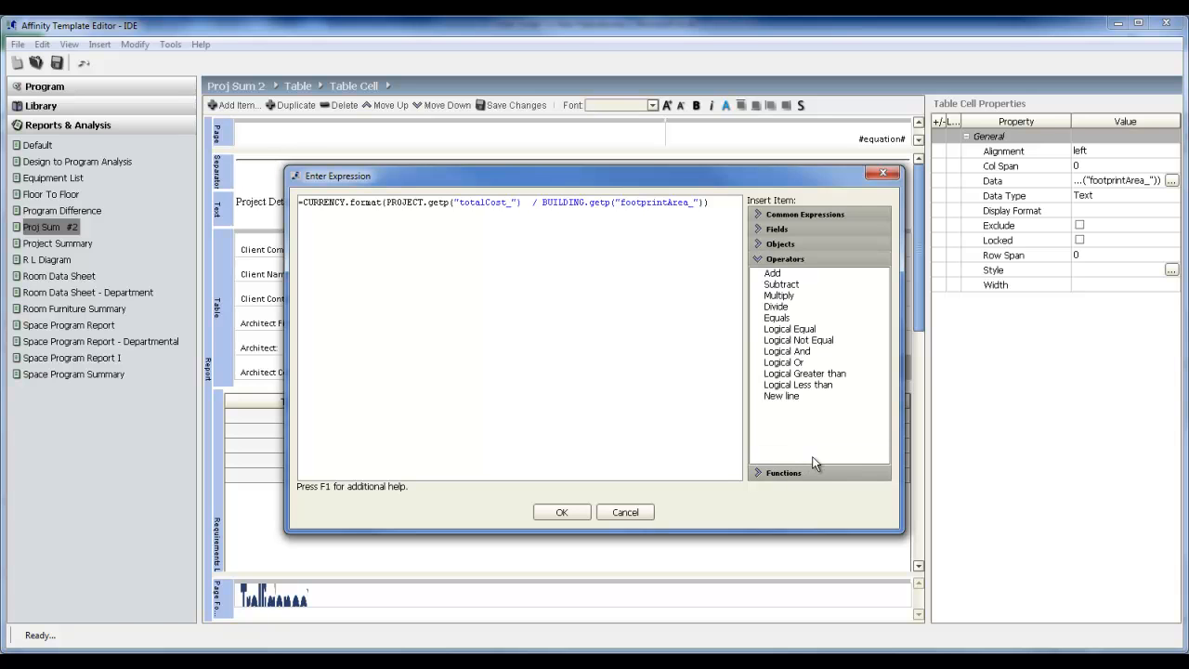
pyautogui.click(617, 512)
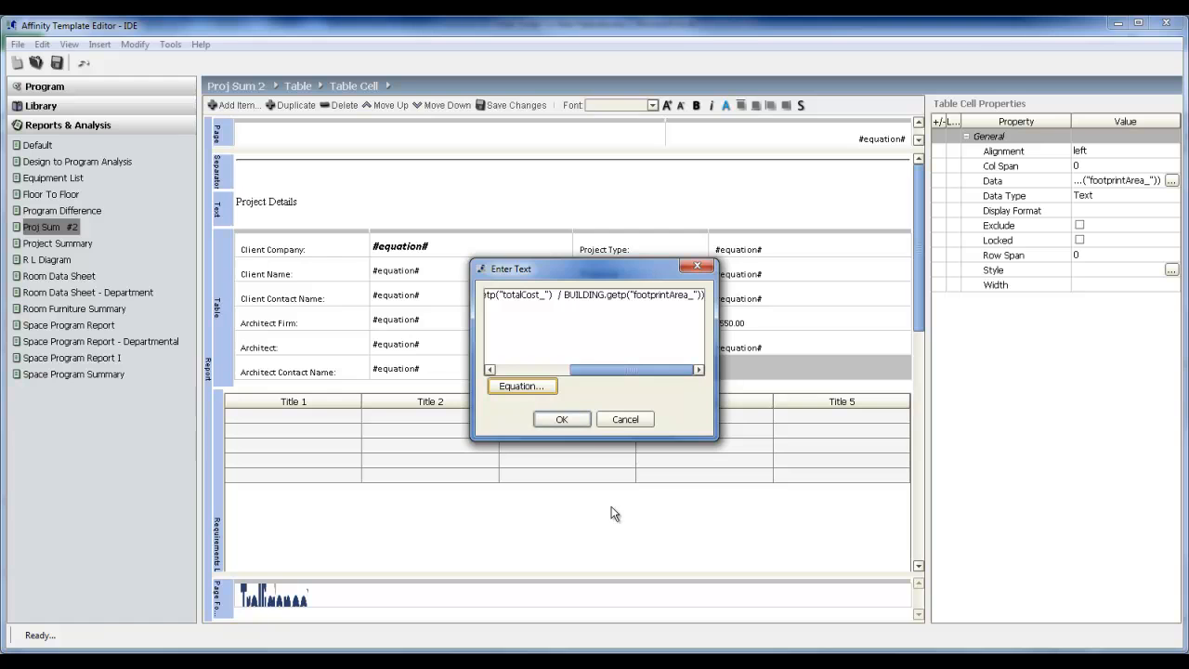
pyautogui.click(615, 419)
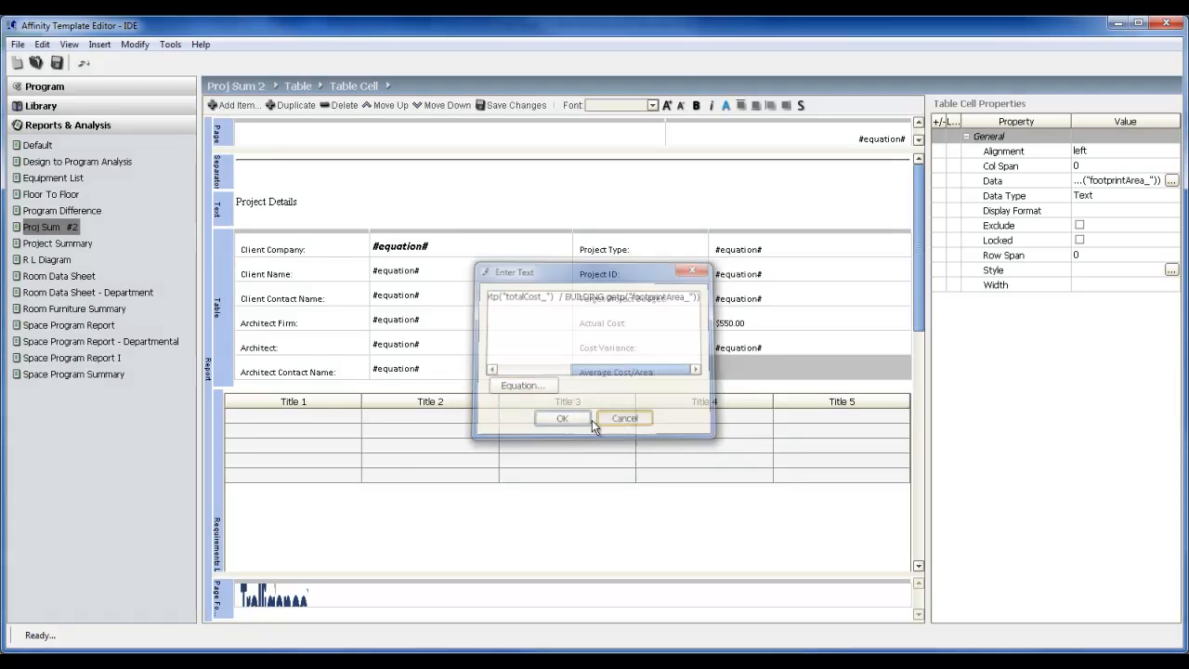
# Copy the Requirements list, paste the duplicate into the report below the original, and select the pasted list.
pyautogui.click(219, 555)
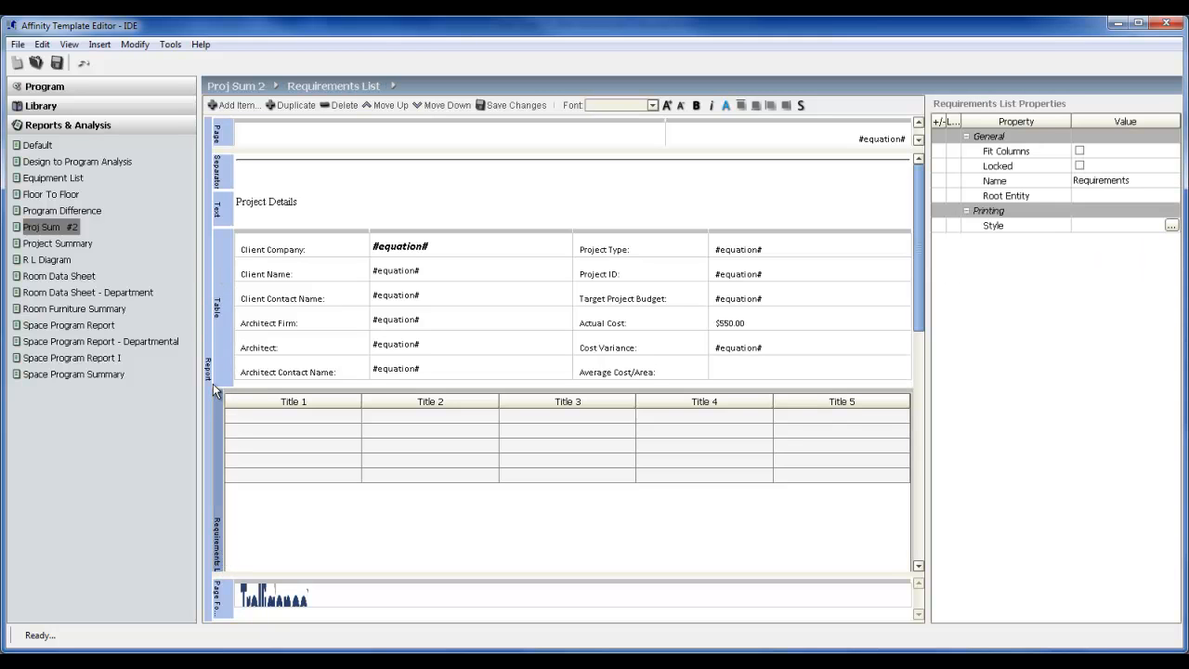
pyautogui.rightClick(221, 437)
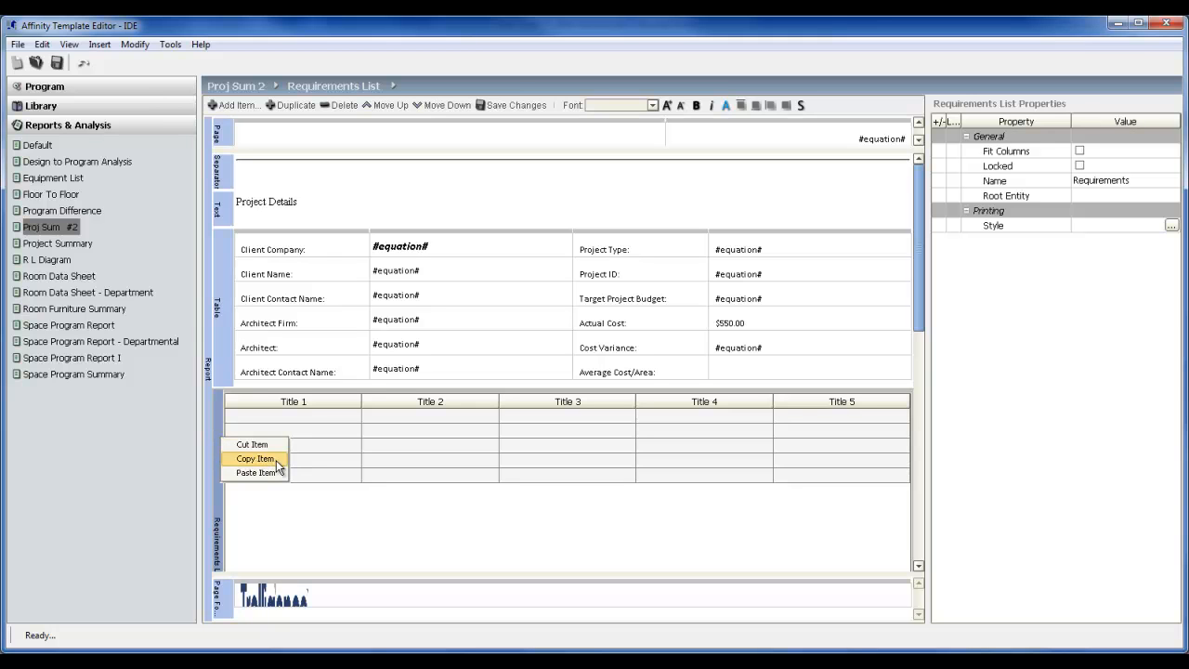
pyautogui.click(275, 460)
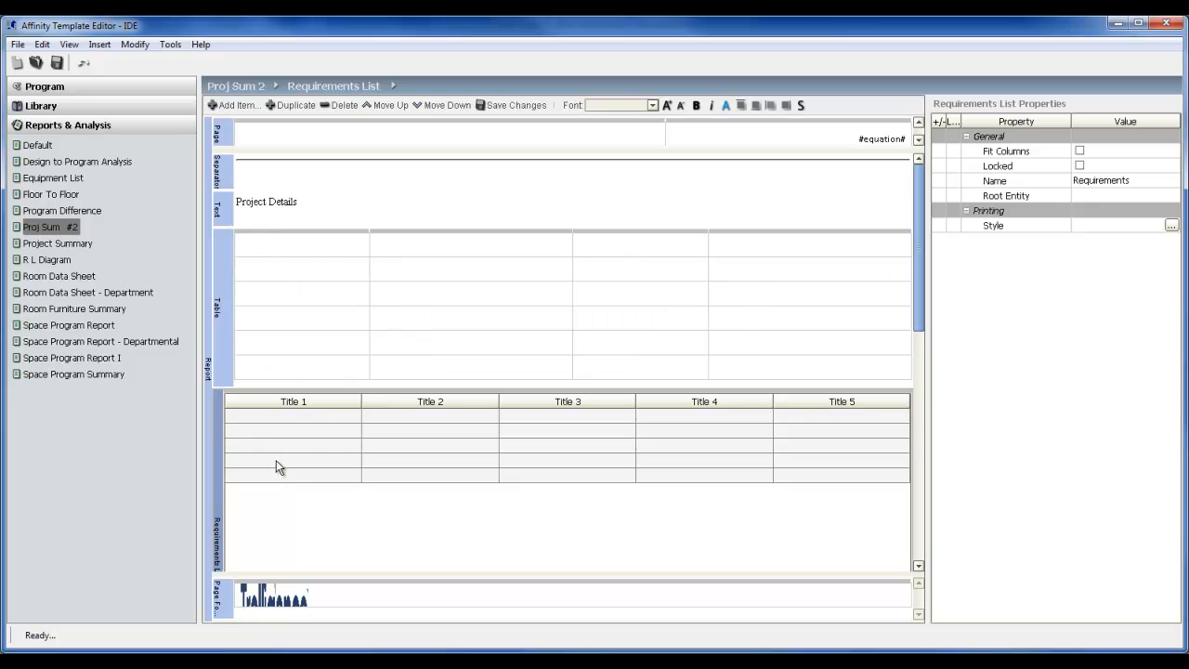
pyautogui.rightClick(220, 401)
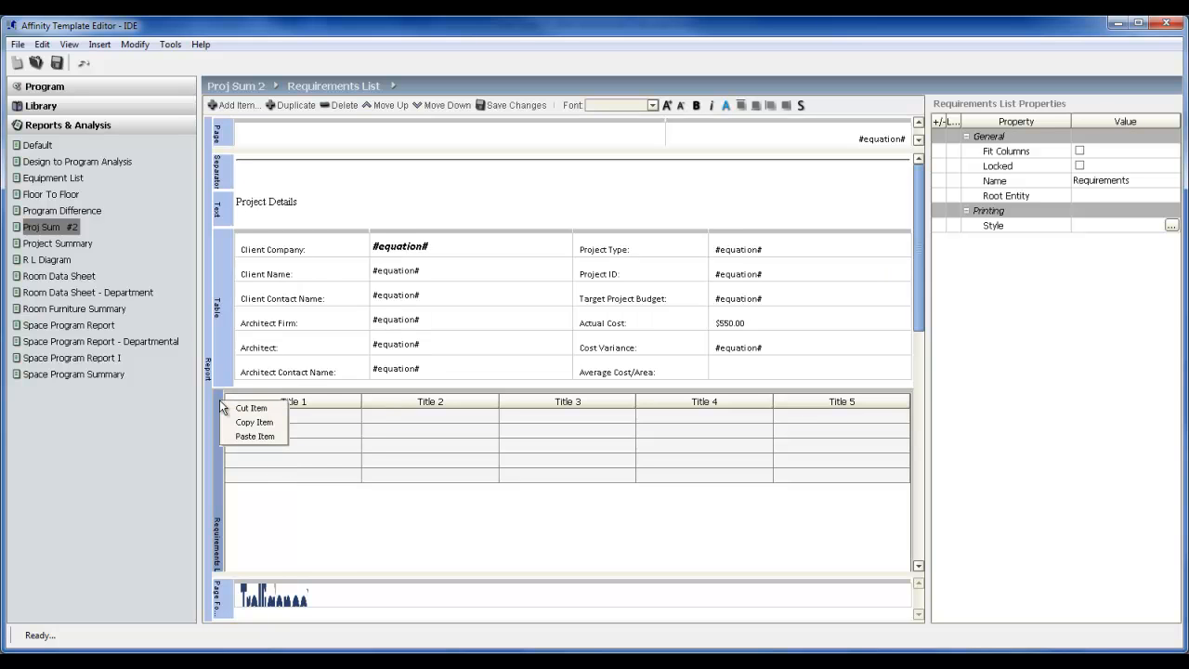
pyautogui.click(254, 435)
pyautogui.moveTo(918, 273); pyautogui.dragTo(946, 414)
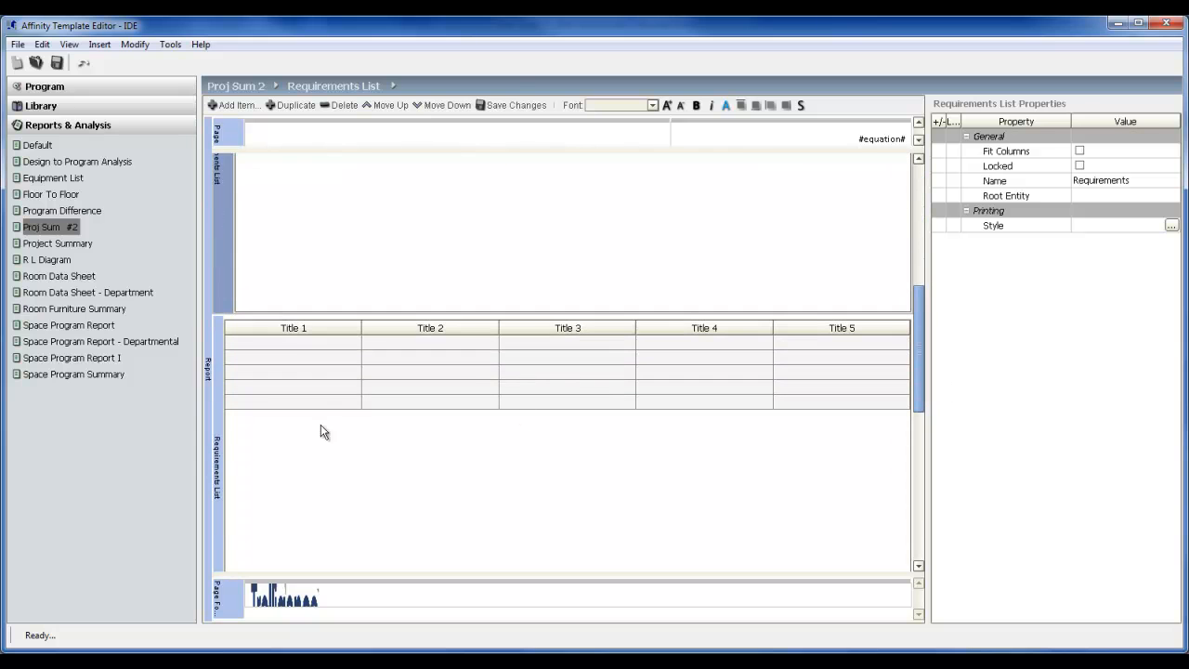
pyautogui.click(218, 386)
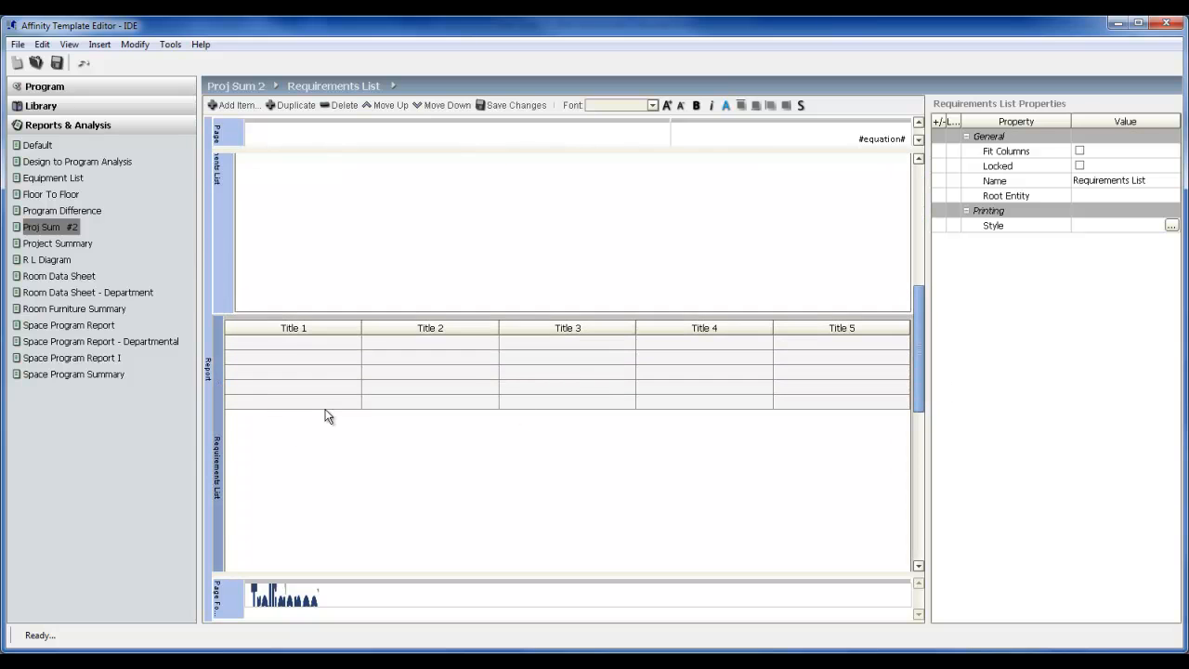
# Reset the style of the Client Company value cell in the Project Details table.
pyautogui.scroll(3, 896, 253)
pyautogui.rightClick(825, 256)
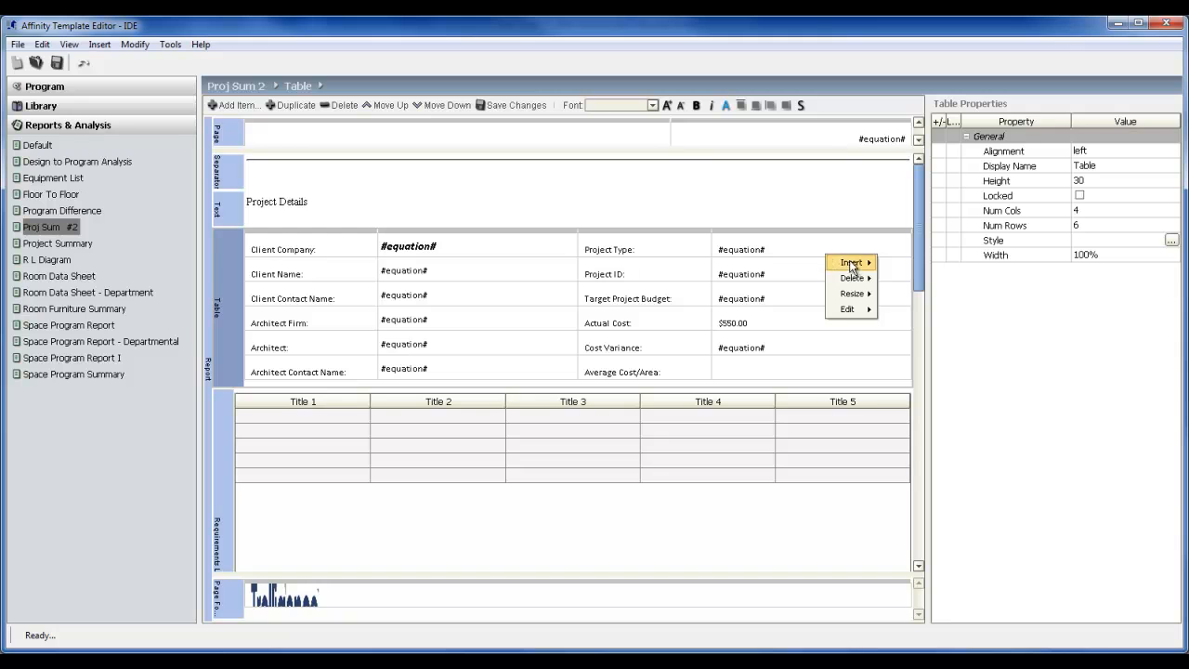
pyautogui.moveTo(864, 295)
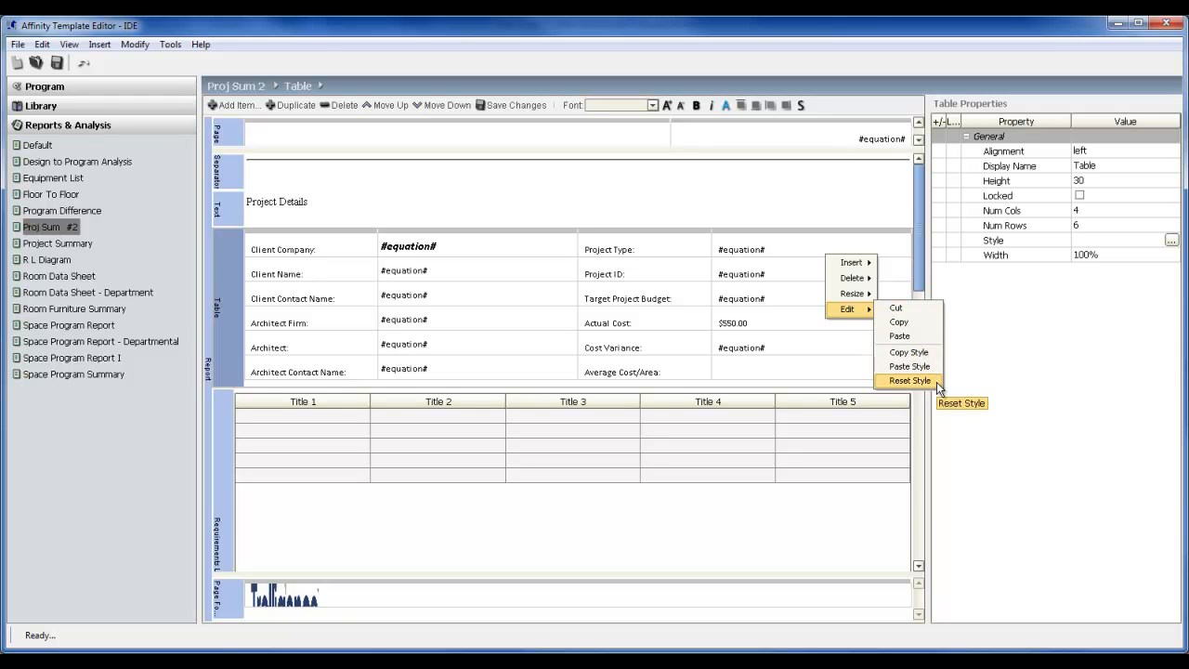
pyautogui.click(458, 248)
pyautogui.rightClick(459, 250)
pyautogui.moveTo(485, 303)
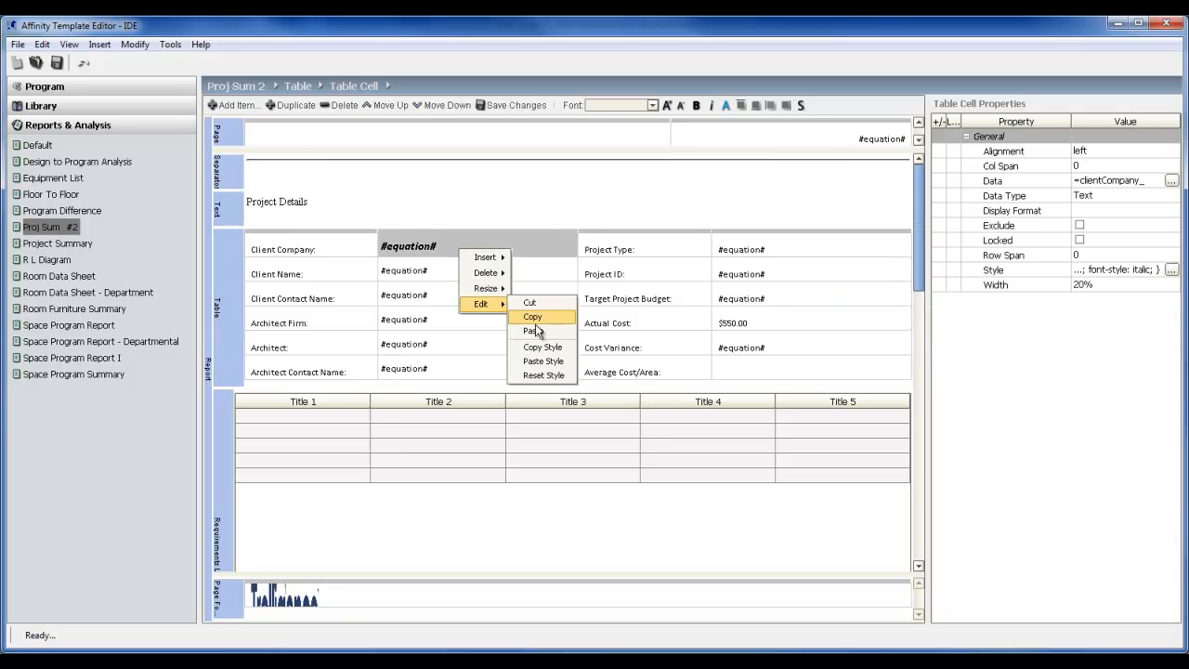
pyautogui.click(543, 376)
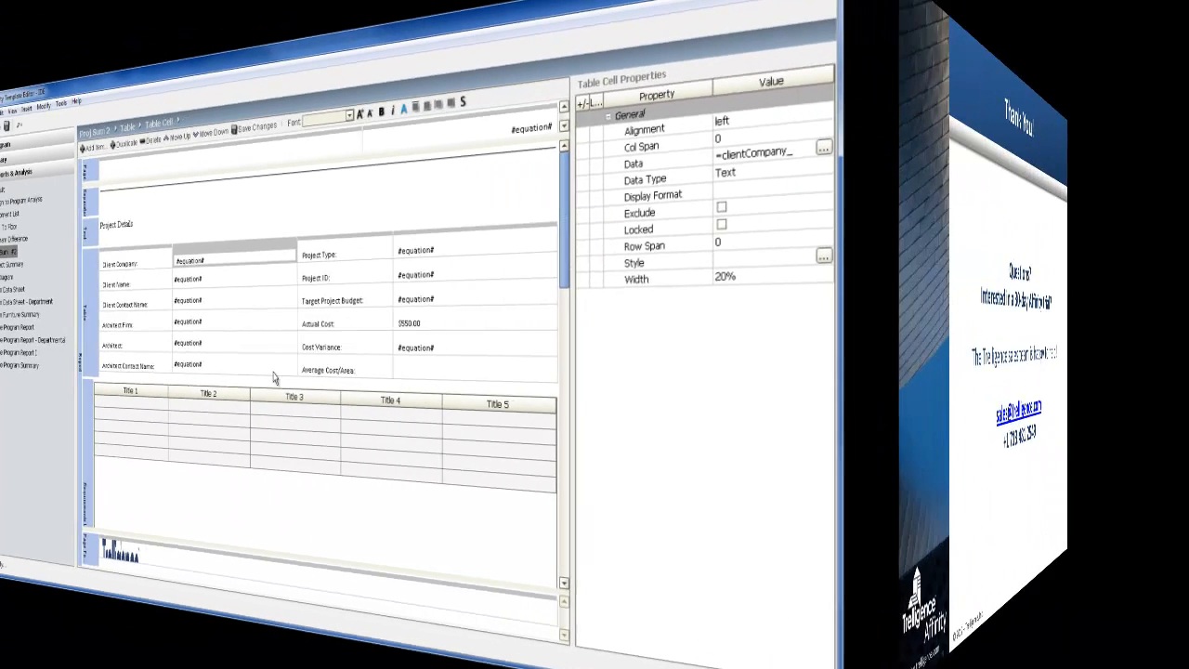